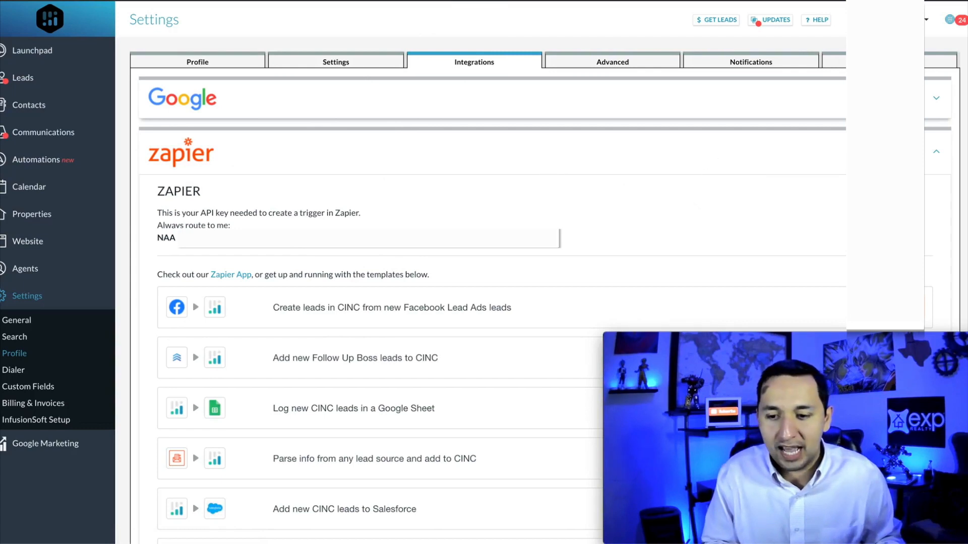
Expand the Zapier section in the profile's integration settings and preview the template for creating CINC leads from Facebook Lead Ads
{"action": "left_click", "coordinate": [886, 20]}
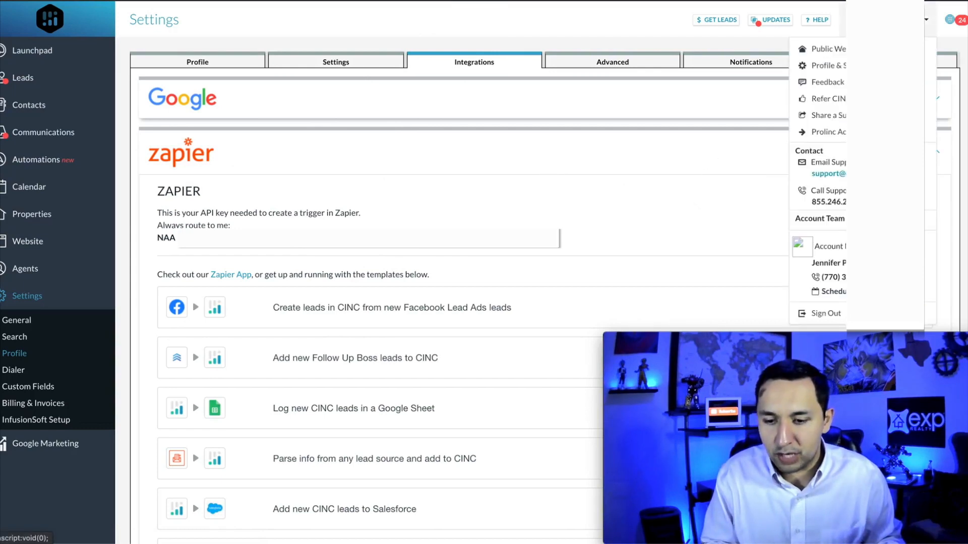
{"action": "left_click", "coordinate": [829, 65]}
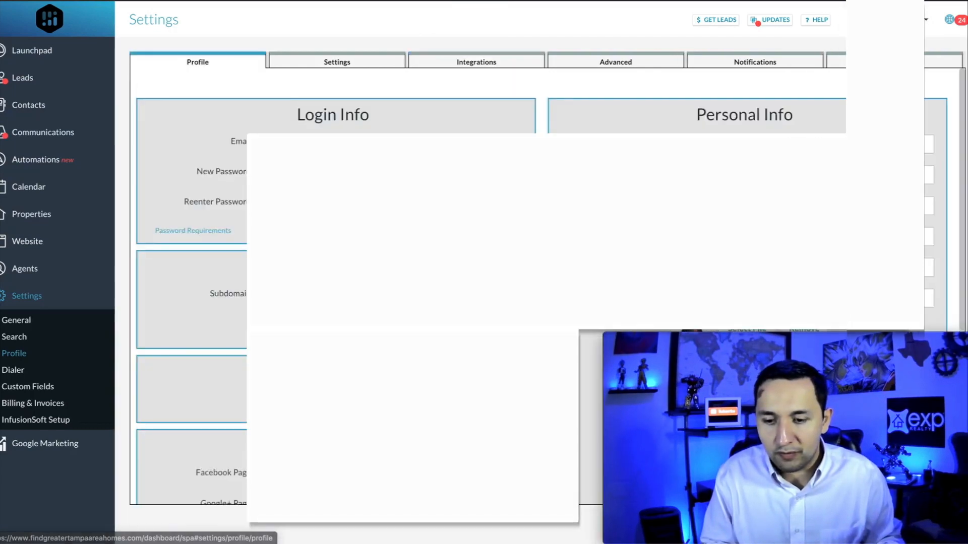
{"action": "left_click", "coordinate": [475, 63]}
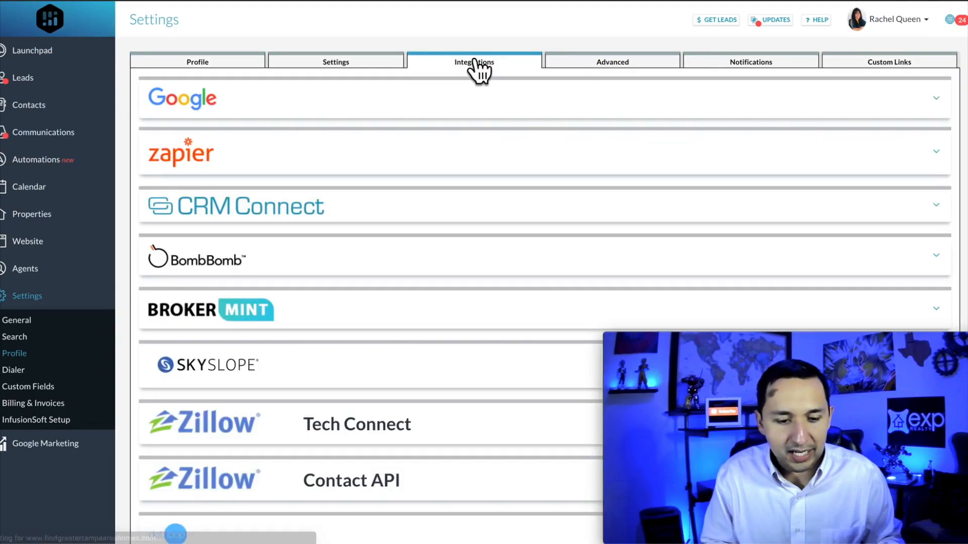
{"action": "left_click", "coordinate": [166, 157]}
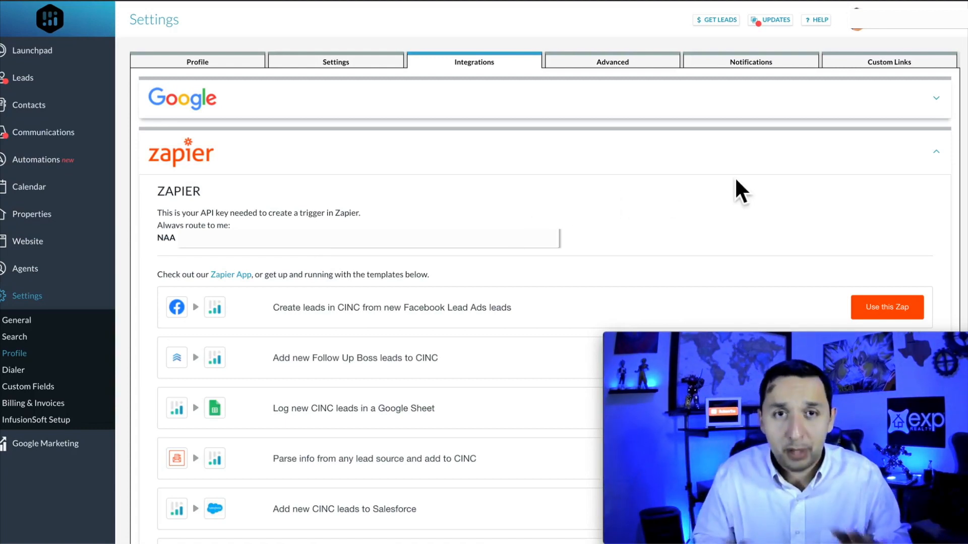
{"action": "left_click", "coordinate": [881, 315]}
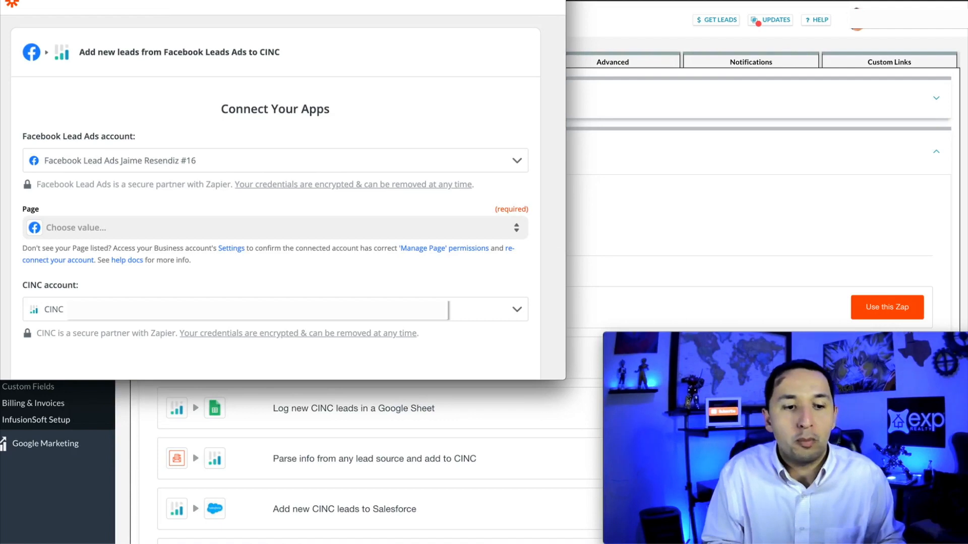
{"action": "key", "text": "super+w"}
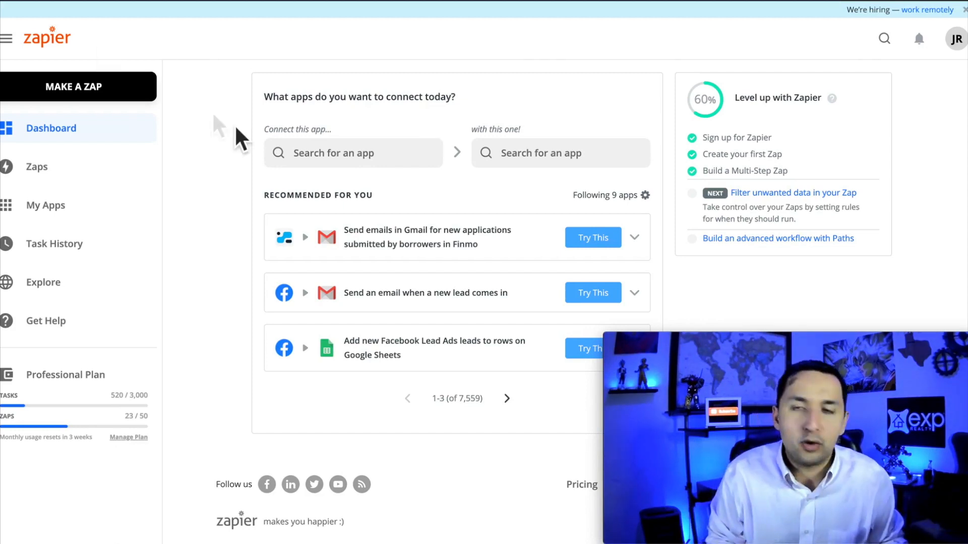
Create a new Zap with Facebook Lead Ads as the trigger app and New Lead as the event
{"action": "left_click", "coordinate": [75, 87]}
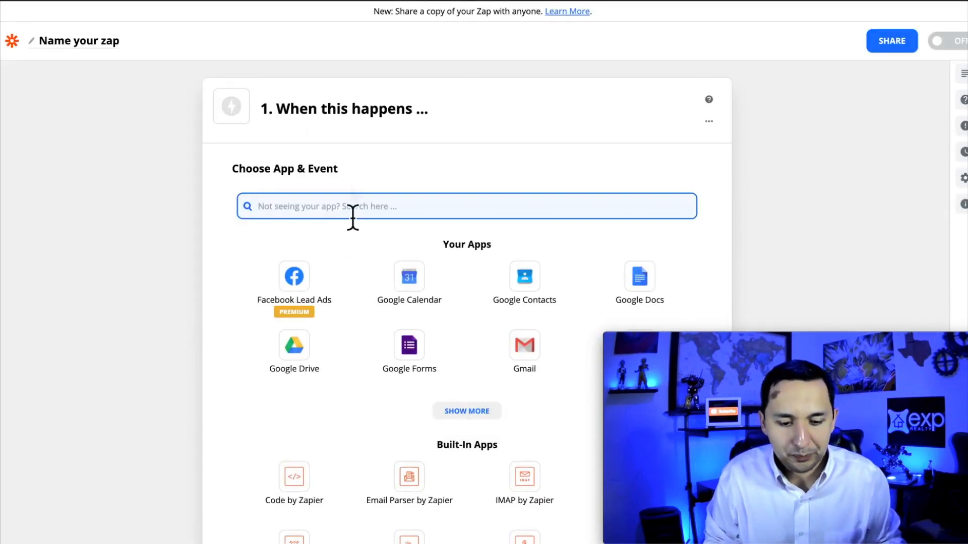
{"action": "left_click", "coordinate": [294, 284]}
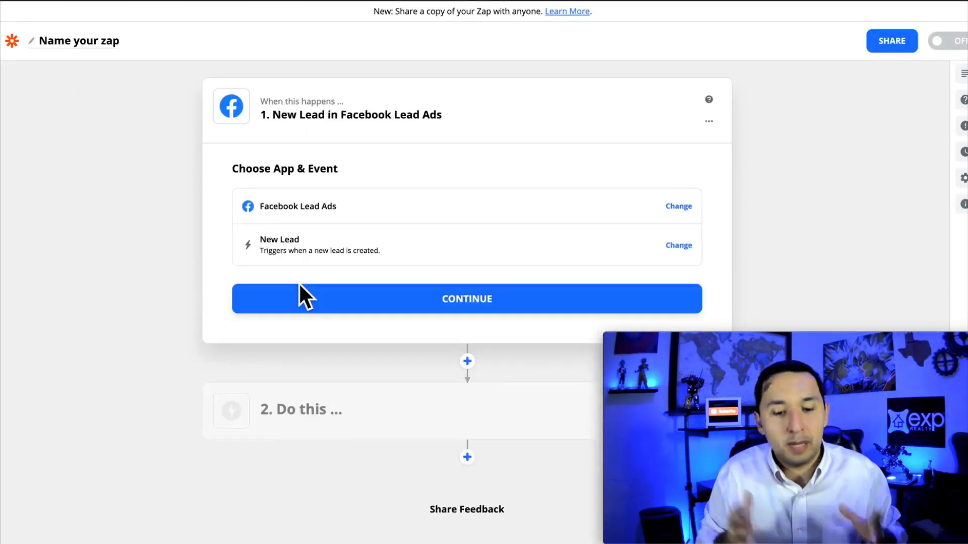
{"action": "left_click", "coordinate": [461, 305]}
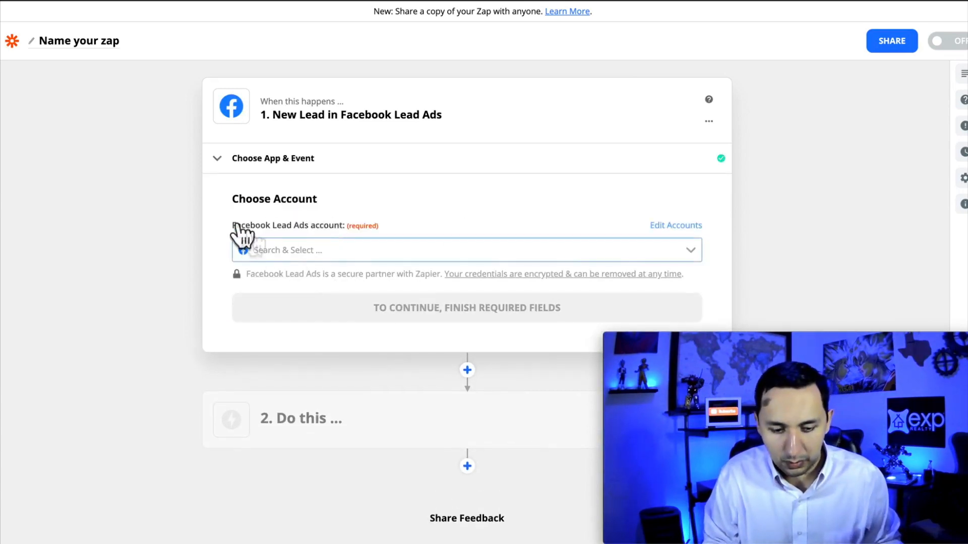
Choose the Facebook Lead Ads account used in 19 Zaps for the trigger and continue to the lead customization
{"action": "left_click", "coordinate": [377, 250]}
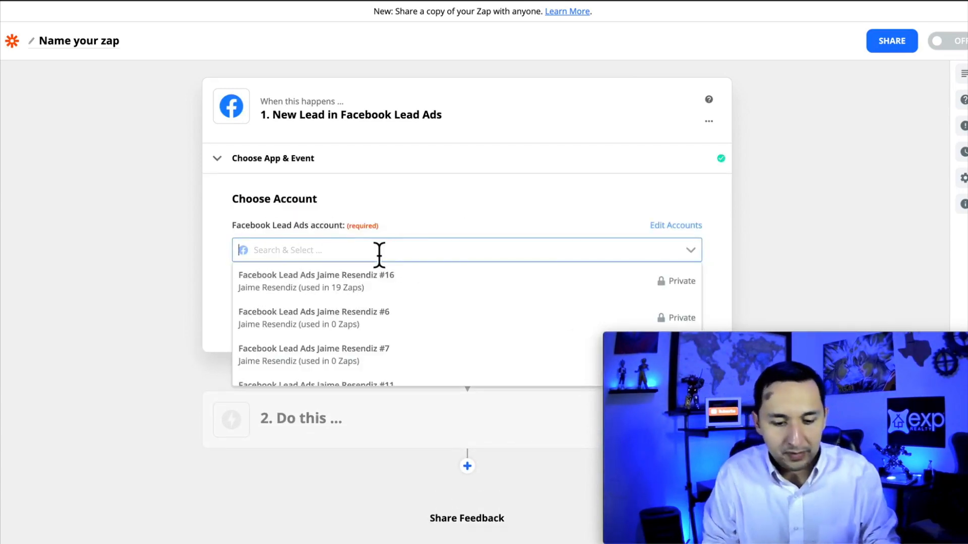
{"action": "left_click", "coordinate": [353, 289]}
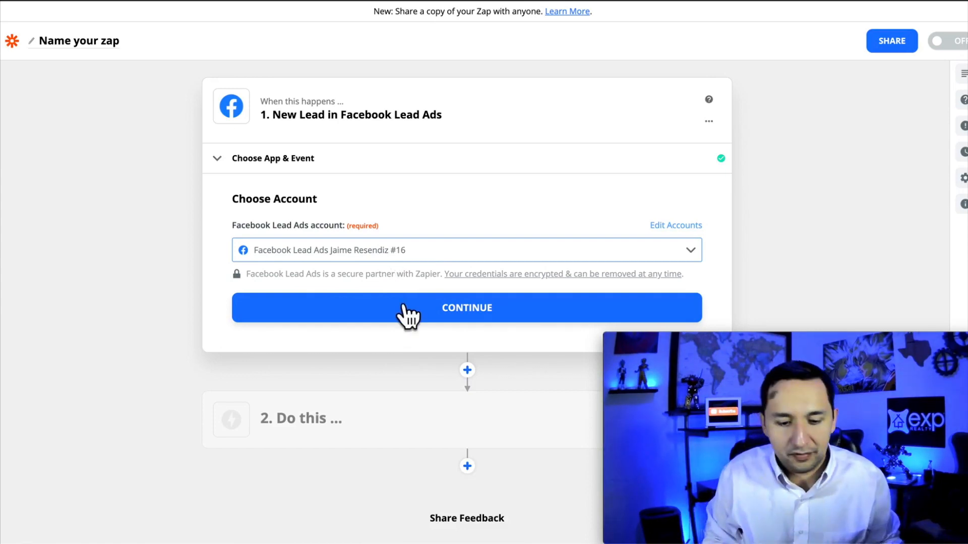
{"action": "left_click", "coordinate": [428, 318]}
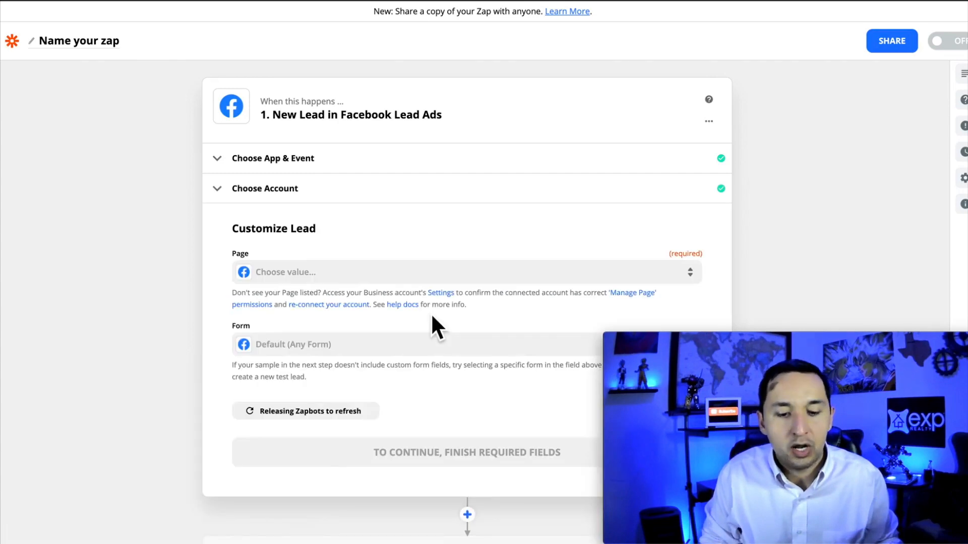
Search the Facebook pages by the agent's first name and select the agent's Realtor page for the trigger
{"action": "left_click", "coordinate": [282, 273]}
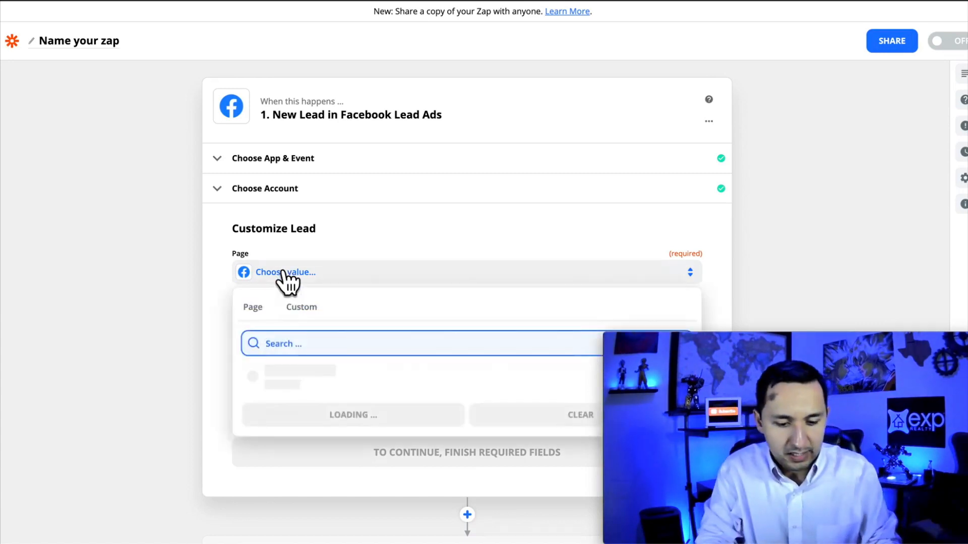
{"action": "type", "text": "jiame"}
{"action": "key", "text": "BackSpace"}
{"action": "key", "text": "BackSpace"}
{"action": "key", "text": "BackSpace"}
{"action": "key", "text": "BackSpace"}
{"action": "type", "text": "aime"}
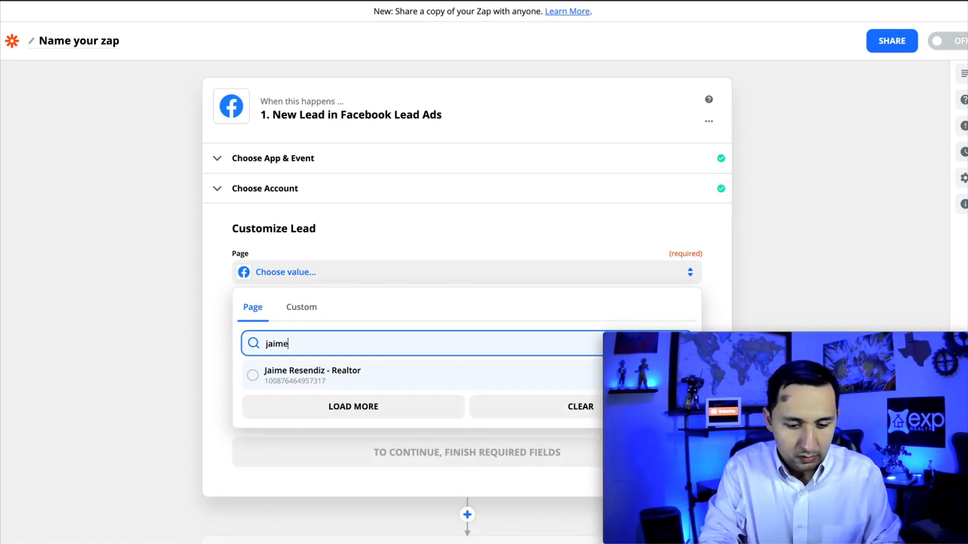
{"action": "left_click", "coordinate": [306, 377]}
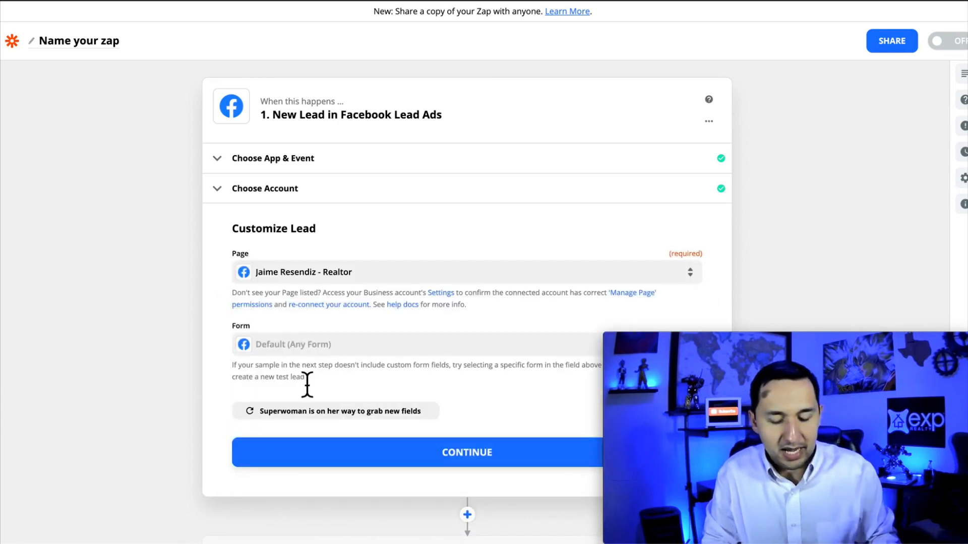
Set the trigger's form to Dallas Just Listed and continue to the trigger test
{"action": "left_click", "coordinate": [306, 348]}
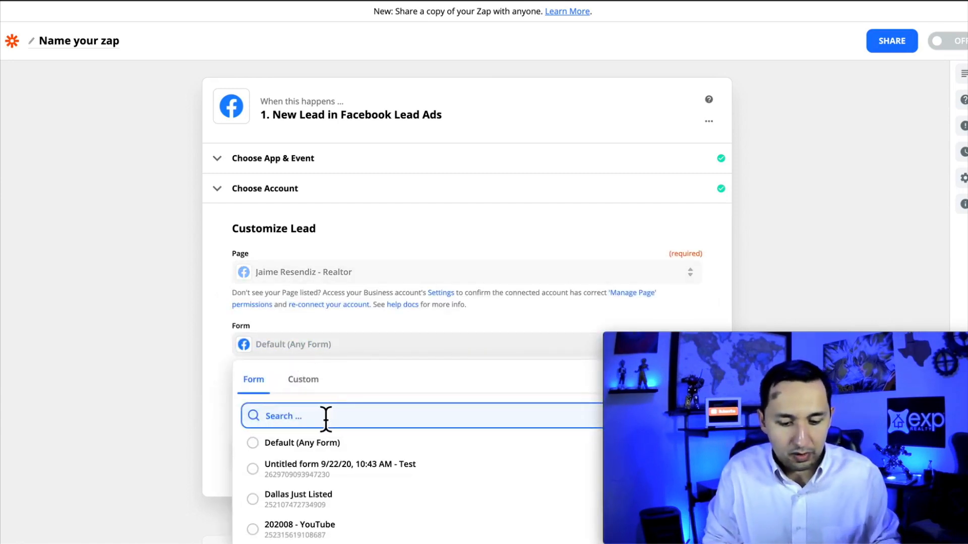
{"action": "scroll", "coordinate": [324, 417], "scroll_direction": "down", "scroll_amount": 1}
{"action": "left_click", "coordinate": [259, 472]}
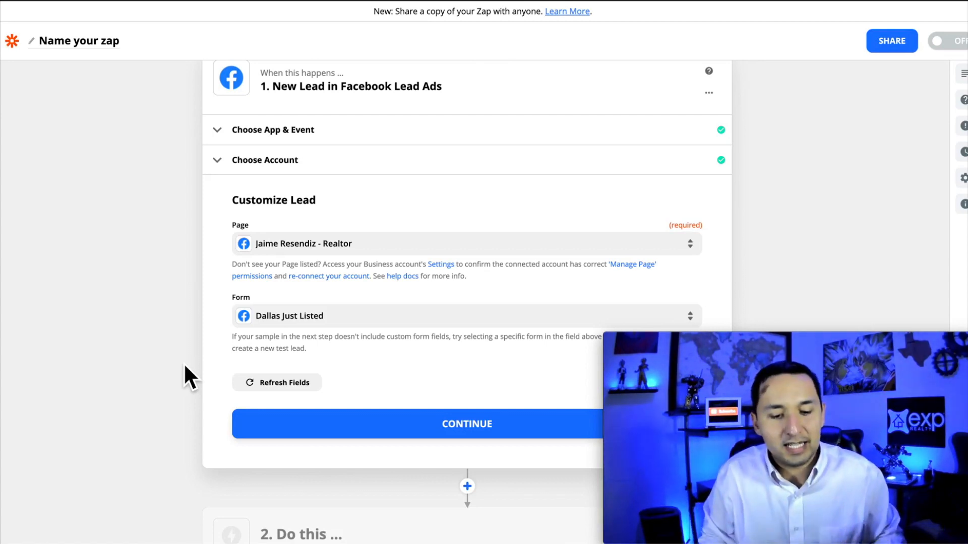
{"action": "scroll", "coordinate": [444, 411], "scroll_direction": "down", "scroll_amount": 2}
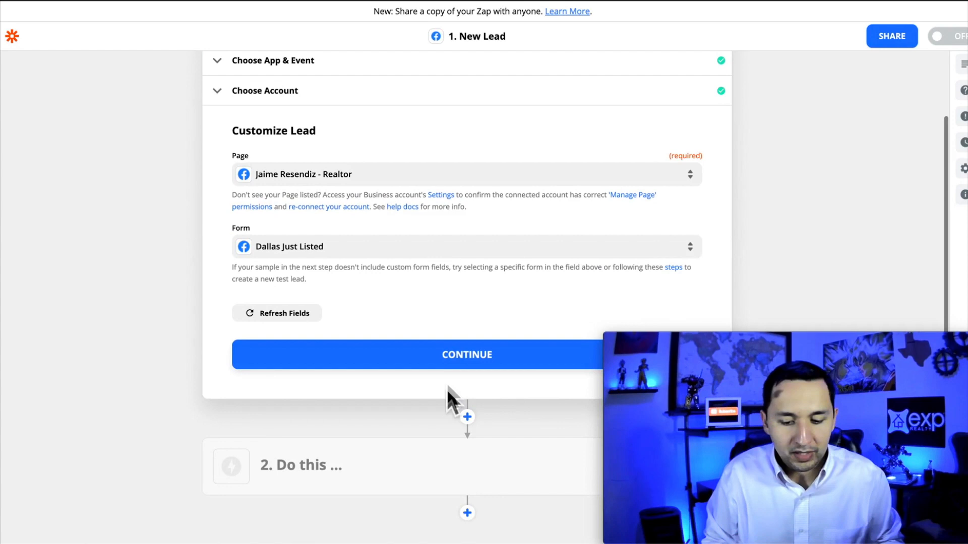
{"action": "left_click", "coordinate": [437, 359]}
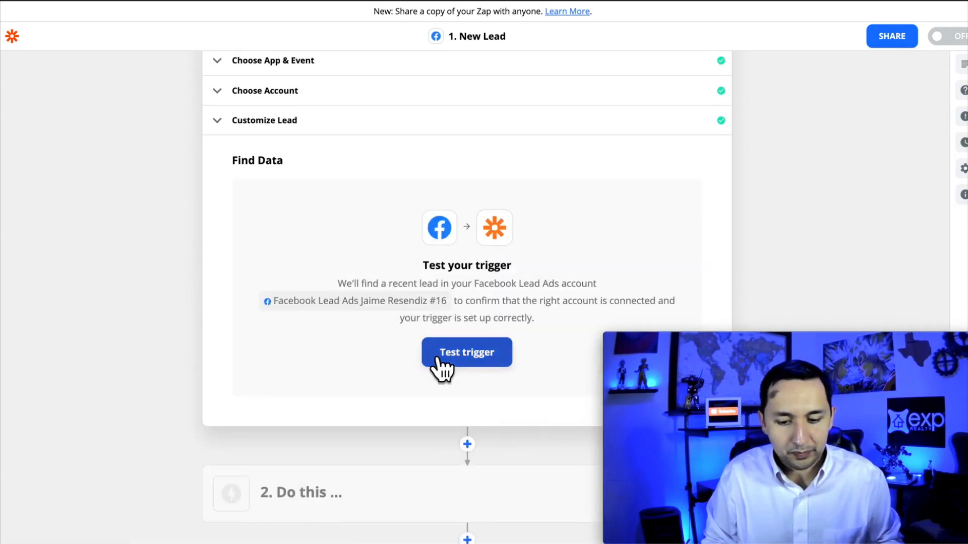
Test the trigger, review the fields of the sample lead, and continue to the action setup
{"action": "left_click", "coordinate": [443, 353]}
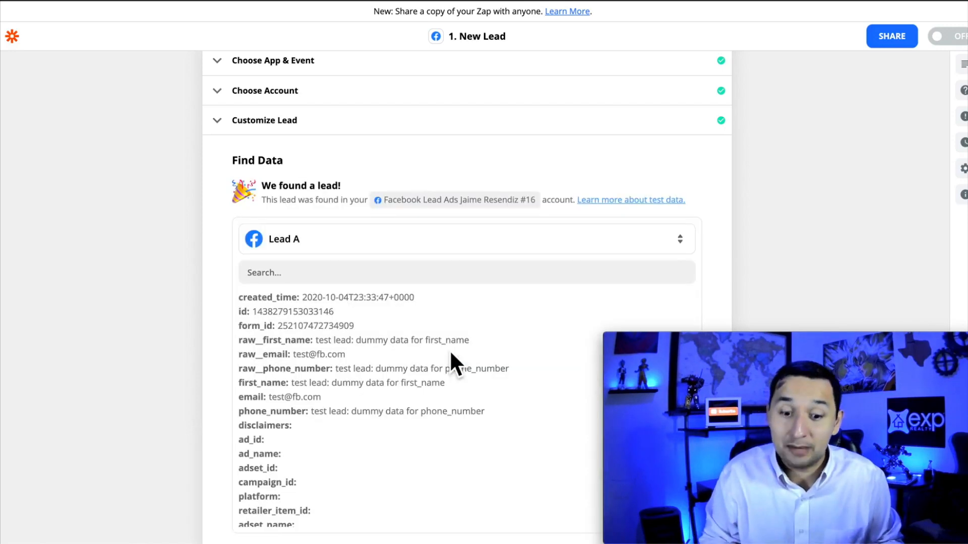
{"action": "scroll", "coordinate": [303, 471], "scroll_direction": "down", "scroll_amount": 1}
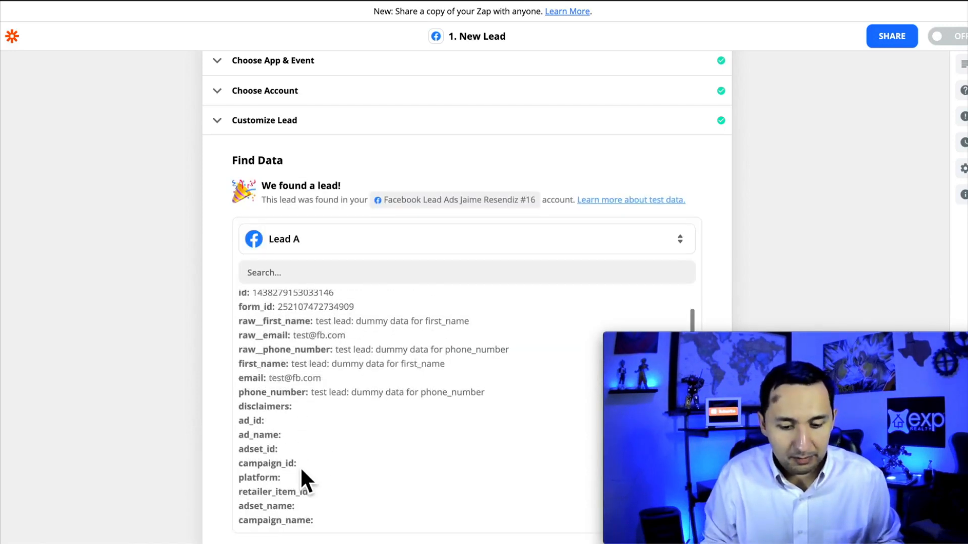
{"action": "scroll", "coordinate": [243, 352], "scroll_direction": "up", "scroll_amount": 2}
{"action": "scroll", "coordinate": [243, 352], "scroll_direction": "down", "scroll_amount": 4}
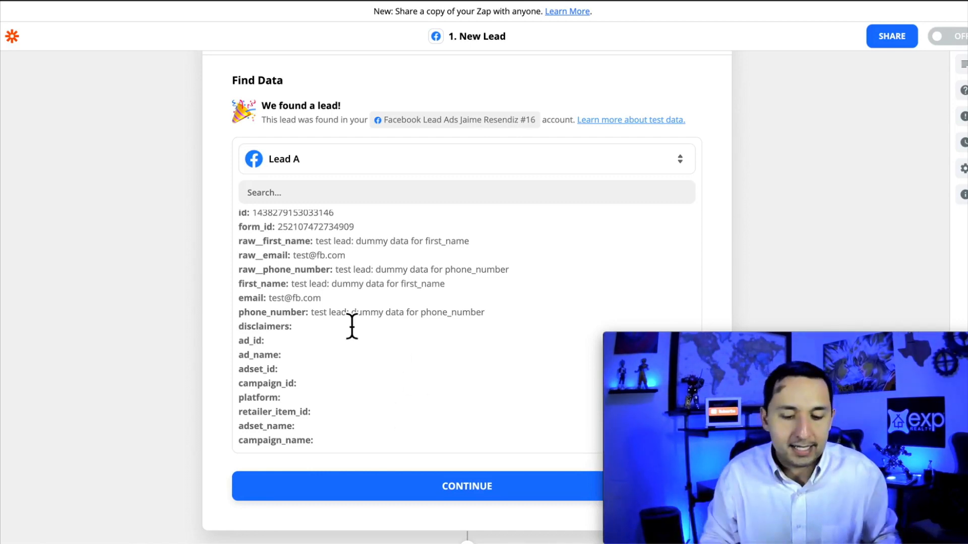
{"action": "scroll", "coordinate": [353, 353], "scroll_direction": "down", "scroll_amount": 2}
{"action": "left_click", "coordinate": [415, 380]}
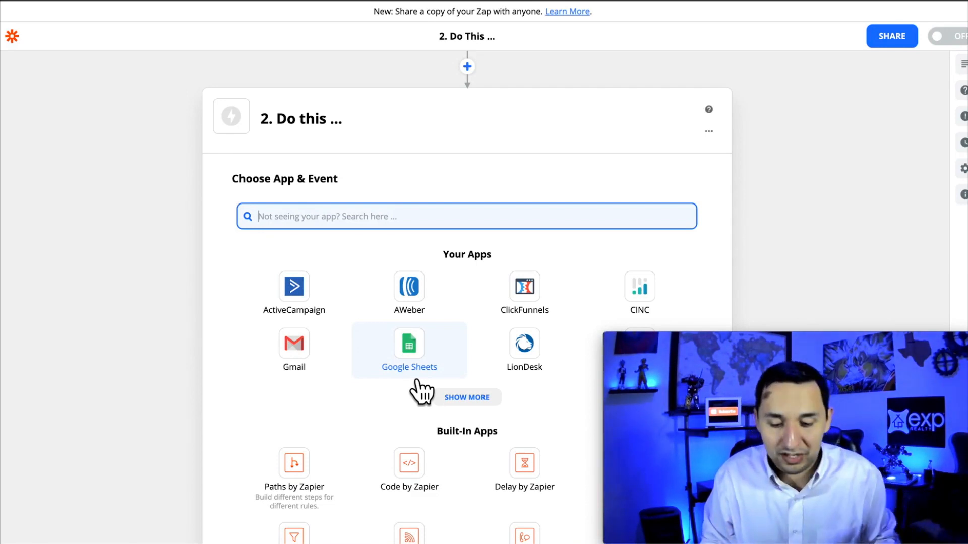
Set the action app to CINC with the Create Lead event and continue to the account choice
{"action": "left_click", "coordinate": [639, 291]}
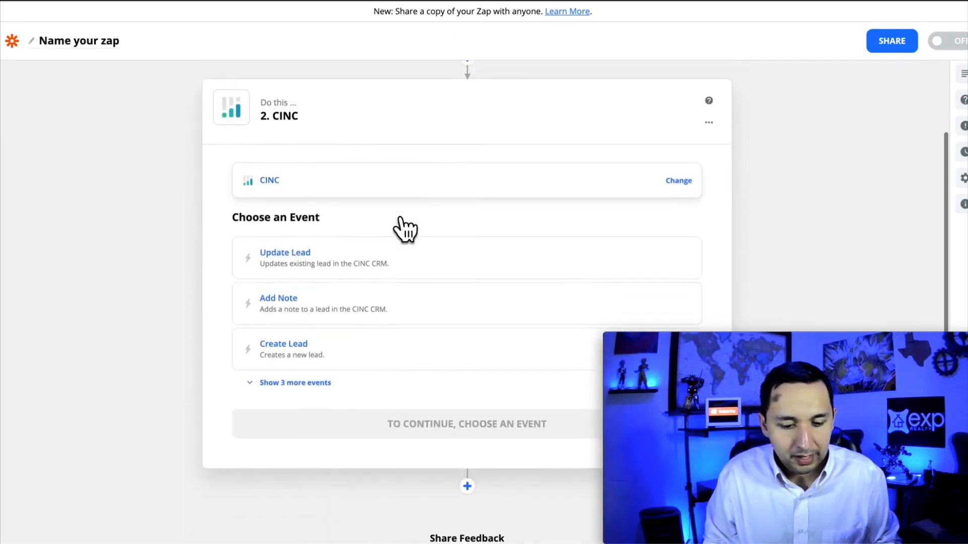
{"action": "left_click", "coordinate": [290, 376]}
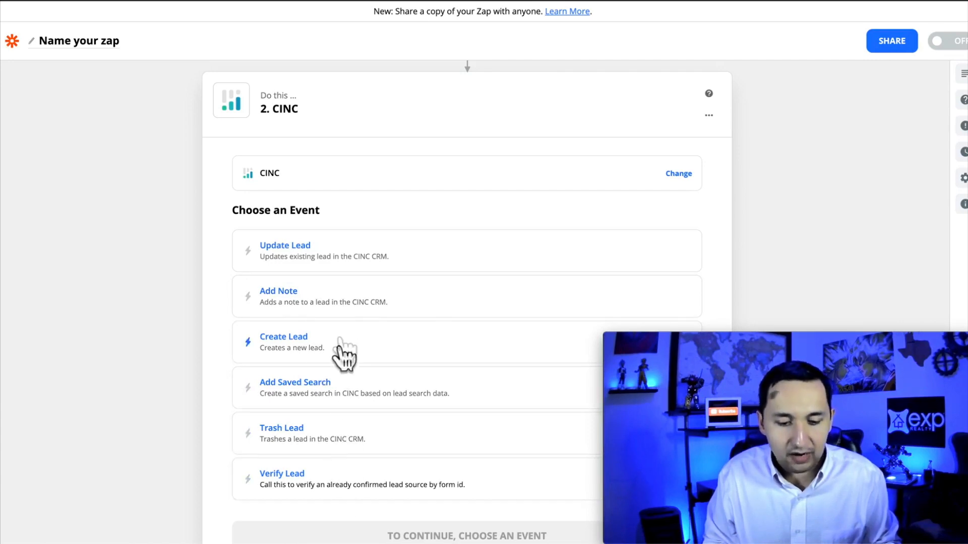
{"action": "left_click", "coordinate": [347, 352]}
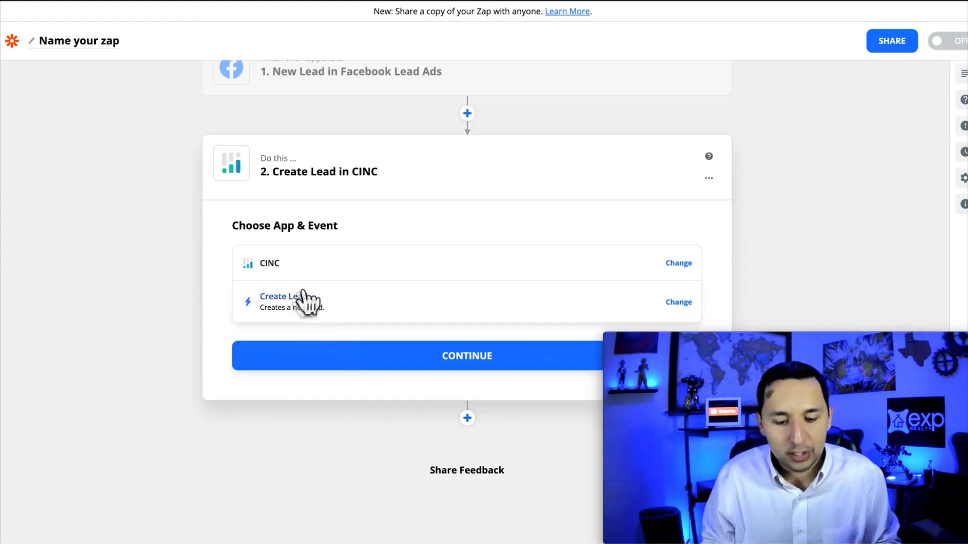
{"action": "left_click", "coordinate": [418, 362]}
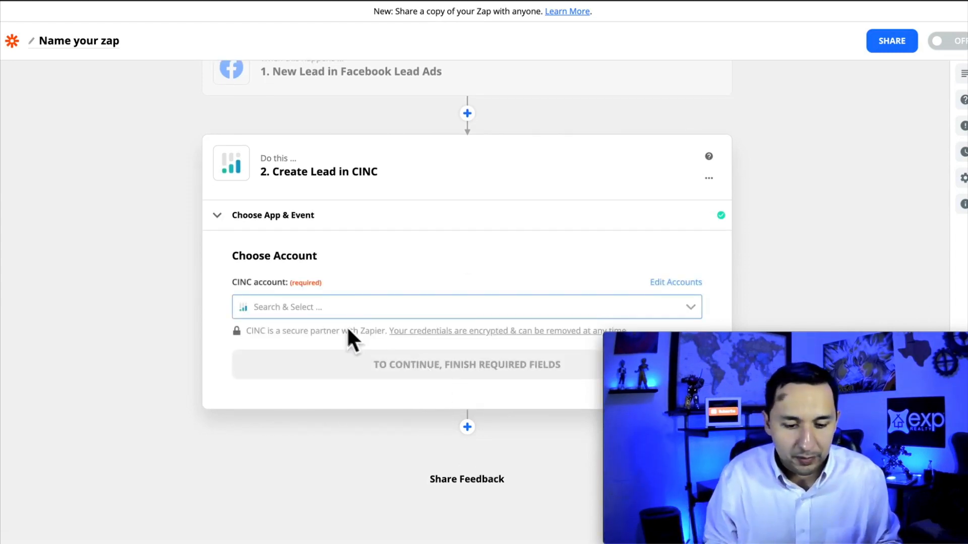
Choose the CINC account for the Create Lead action and continue to its lead fields
{"action": "left_click", "coordinate": [343, 309]}
{"action": "left_click", "coordinate": [319, 350]}
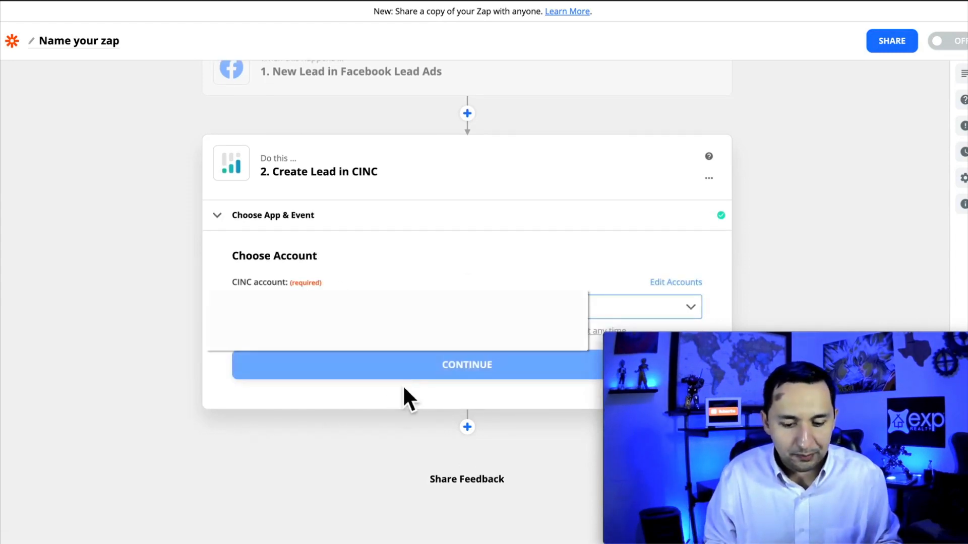
{"action": "left_click", "coordinate": [401, 376]}
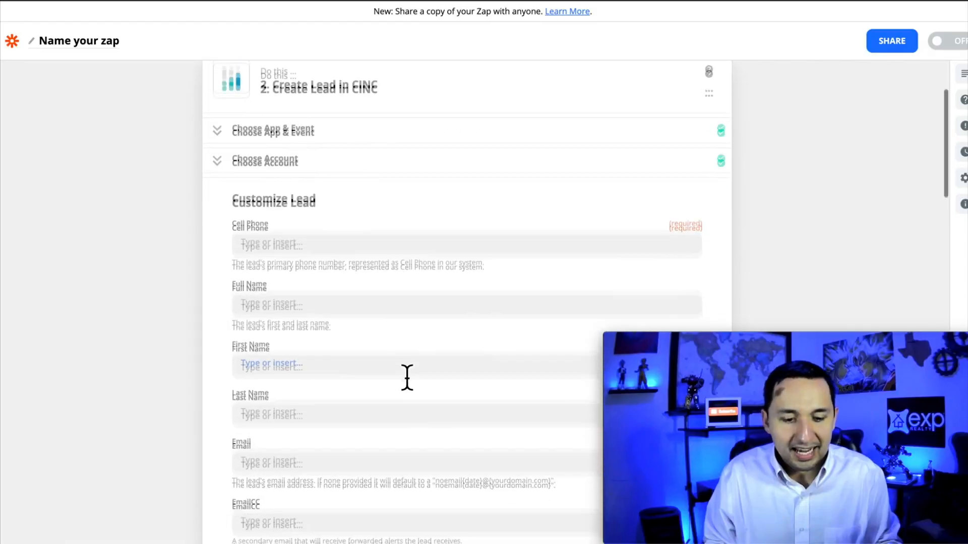
Map the Cell Phone field of the CINC lead to the Facebook lead's Phone Number
{"action": "scroll", "coordinate": [406, 378], "scroll_direction": "down", "scroll_amount": 1}
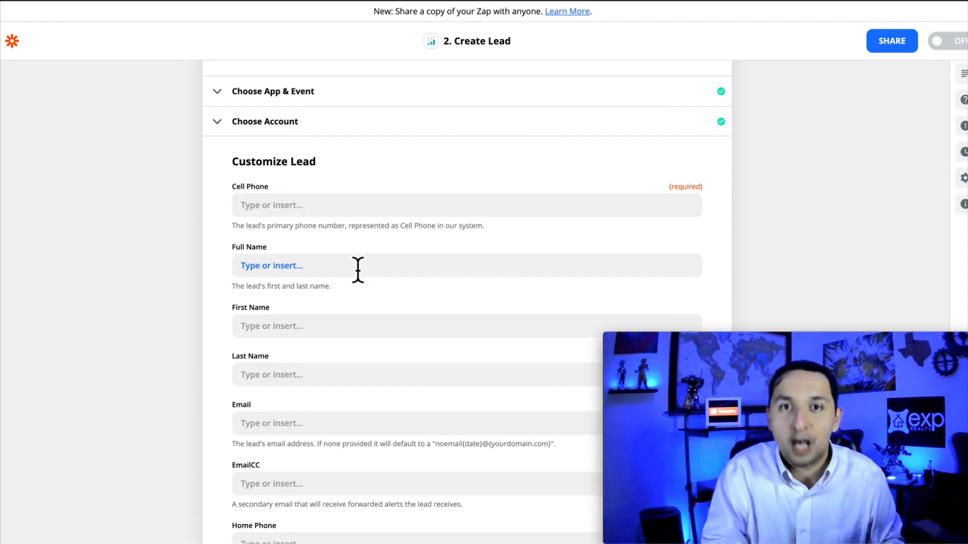
{"action": "left_click", "coordinate": [267, 210]}
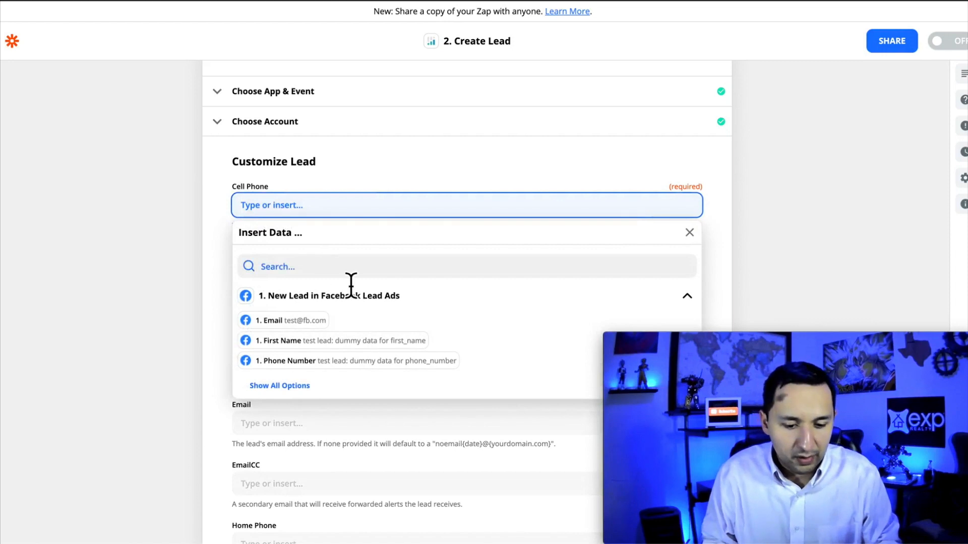
{"action": "left_click", "coordinate": [296, 361]}
{"action": "left_click", "coordinate": [141, 281]}
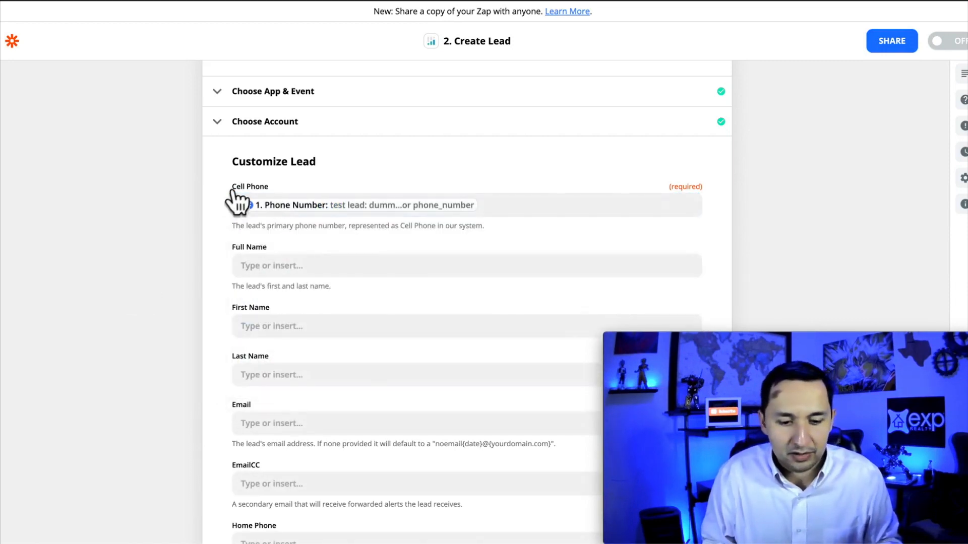
Map the Full Name field of the CINC lead to the Facebook lead's First Name
{"action": "left_click", "coordinate": [297, 266]}
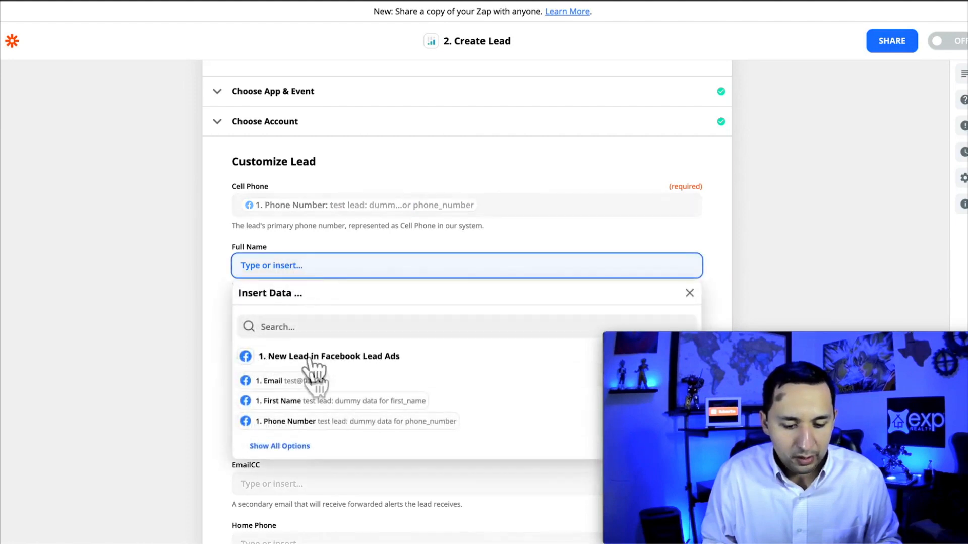
{"action": "left_click", "coordinate": [185, 345]}
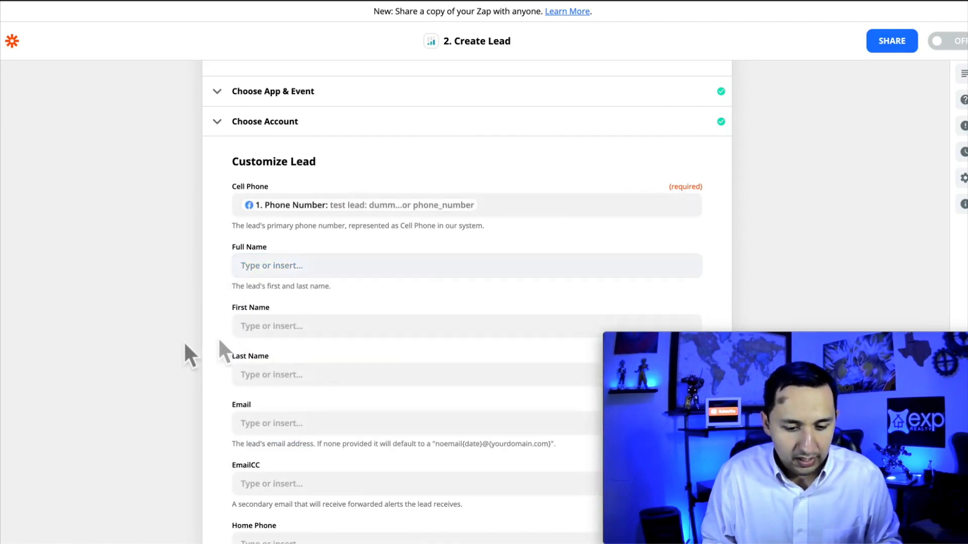
{"action": "left_click", "coordinate": [273, 275]}
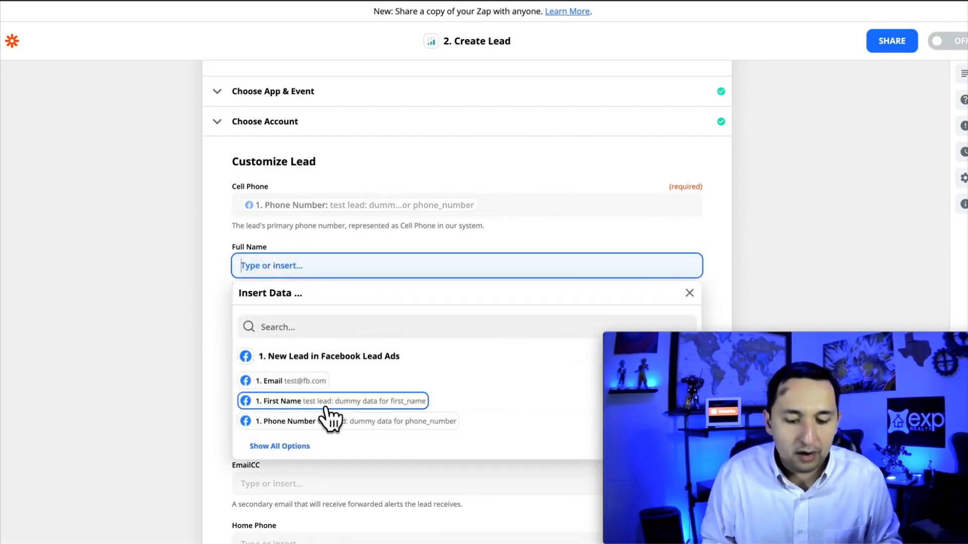
{"action": "left_click", "coordinate": [333, 403]}
{"action": "left_click", "coordinate": [204, 303]}
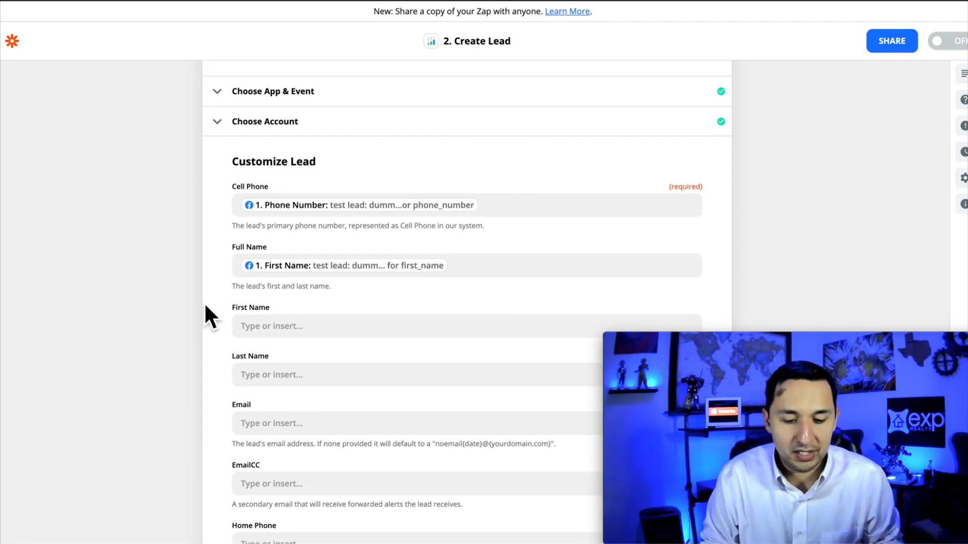
Map the Email field of the CINC lead to the Facebook lead's Email
{"action": "scroll", "coordinate": [205, 306], "scroll_direction": "down", "scroll_amount": 2}
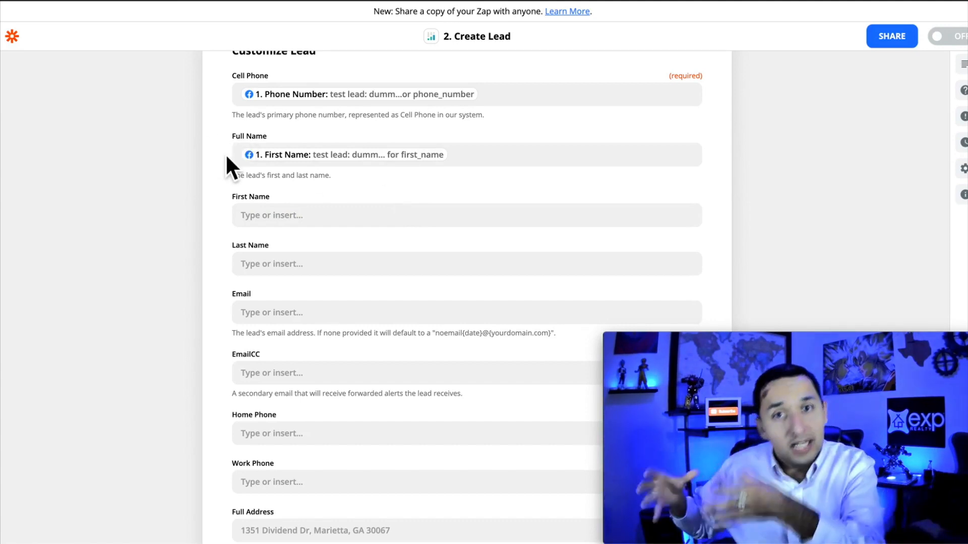
{"action": "scroll", "coordinate": [301, 190], "scroll_direction": "down", "scroll_amount": 2}
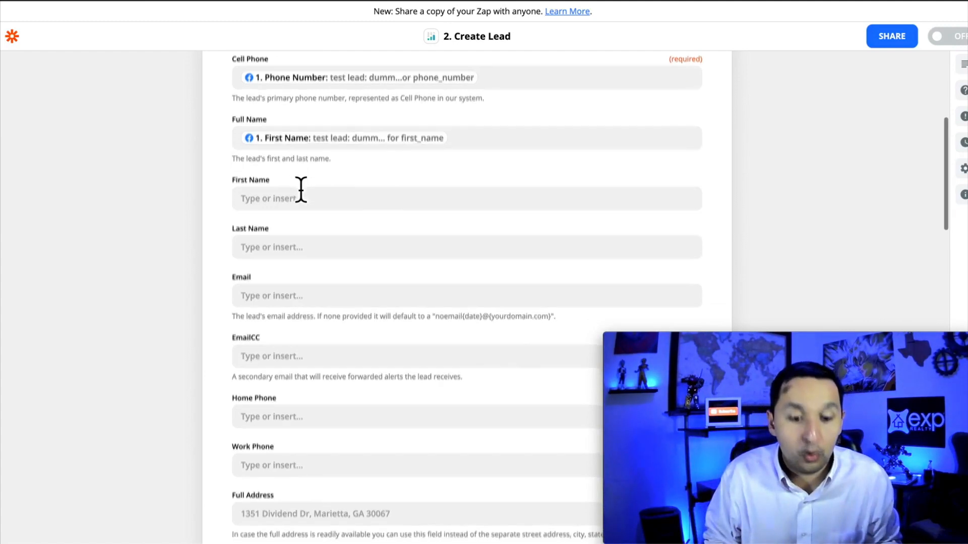
{"action": "left_click", "coordinate": [284, 221]}
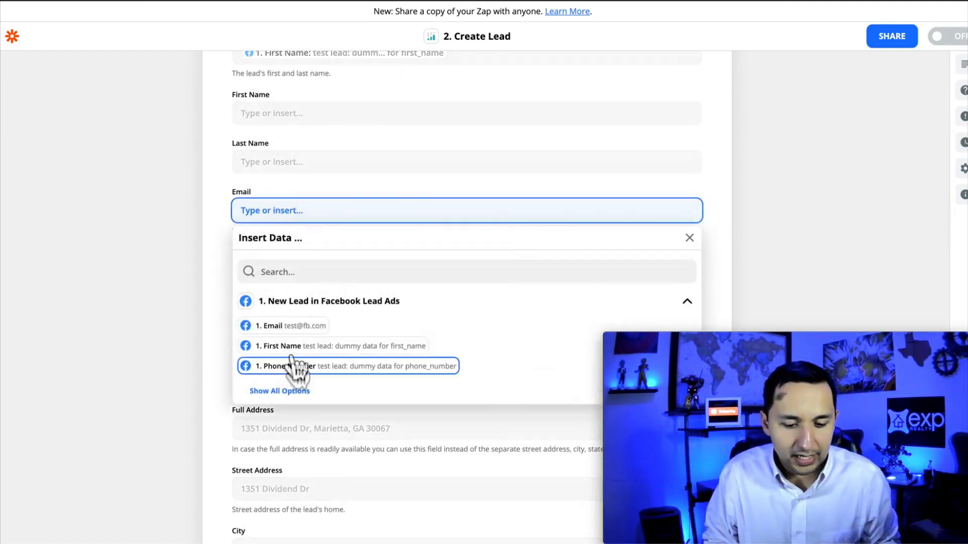
{"action": "left_click", "coordinate": [282, 326]}
{"action": "left_click", "coordinate": [172, 289]}
Review the optional CINC lead fields, from the address and agent assignments through the label, buyer, seller and lead routing options
{"action": "scroll", "coordinate": [172, 289], "scroll_direction": "down", "scroll_amount": 2}
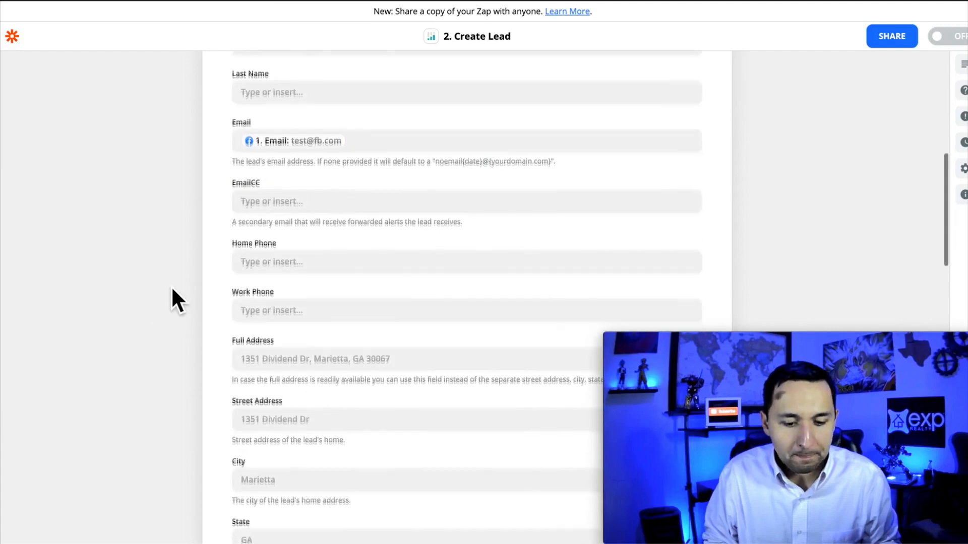
{"action": "scroll", "coordinate": [331, 388], "scroll_direction": "down", "scroll_amount": 3}
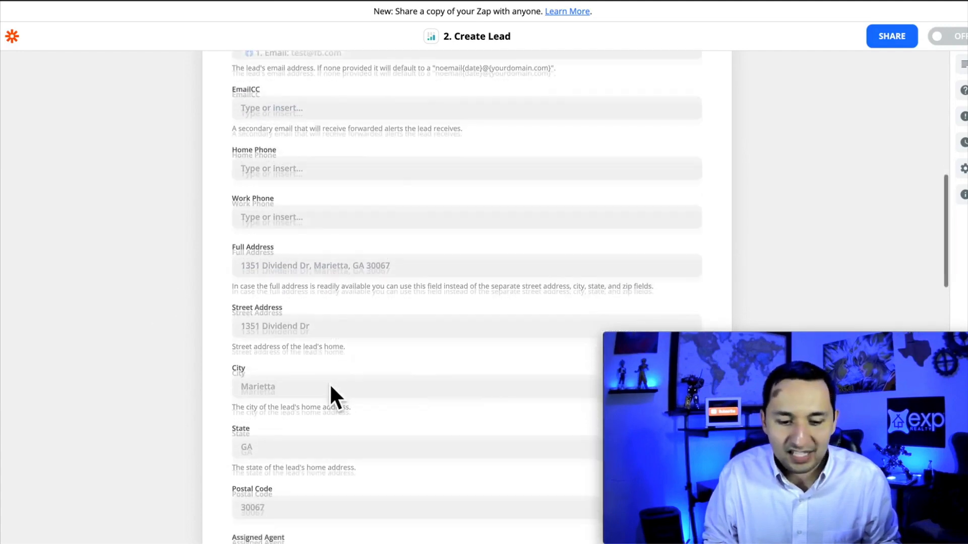
{"action": "scroll", "coordinate": [331, 390], "scroll_direction": "down", "scroll_amount": 2}
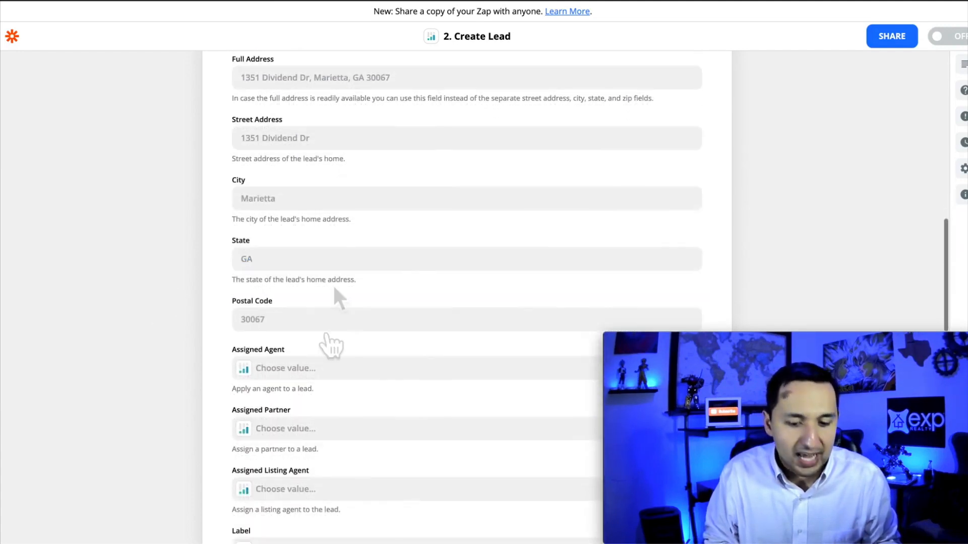
{"action": "scroll", "coordinate": [487, 302], "scroll_direction": "down", "scroll_amount": 3}
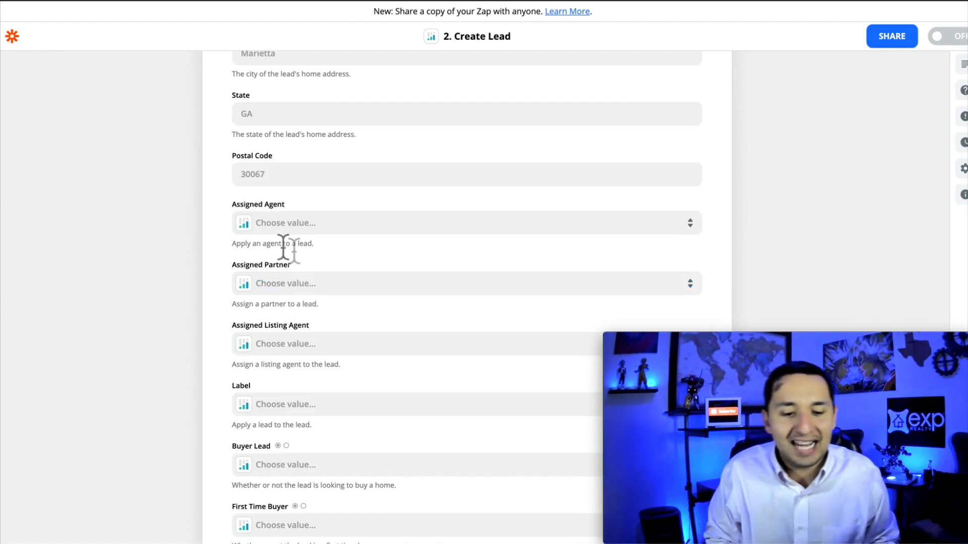
{"action": "scroll", "coordinate": [296, 373], "scroll_direction": "down", "scroll_amount": 2}
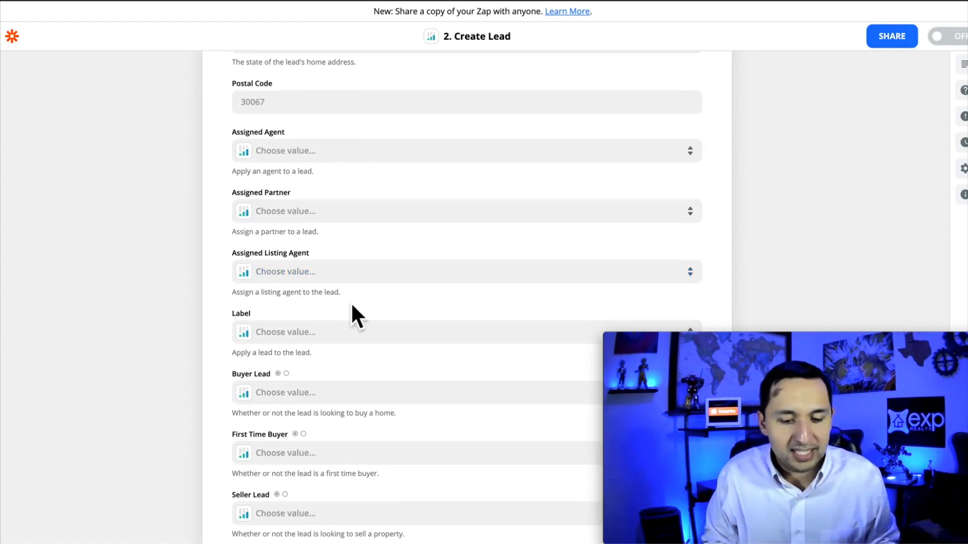
{"action": "scroll", "coordinate": [351, 303], "scroll_direction": "down", "scroll_amount": 2}
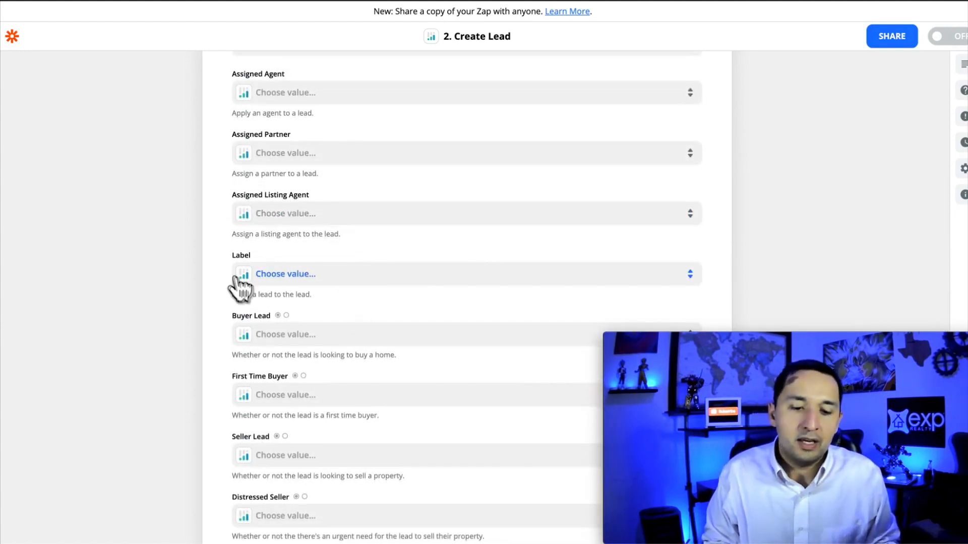
{"action": "scroll", "coordinate": [322, 298], "scroll_direction": "down", "scroll_amount": 1}
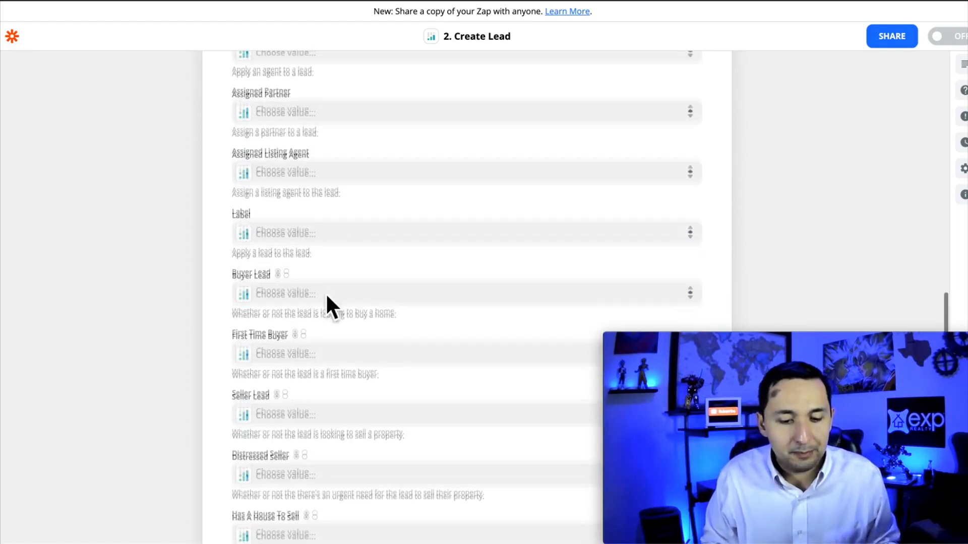
{"action": "scroll", "coordinate": [325, 299], "scroll_direction": "down", "scroll_amount": 1}
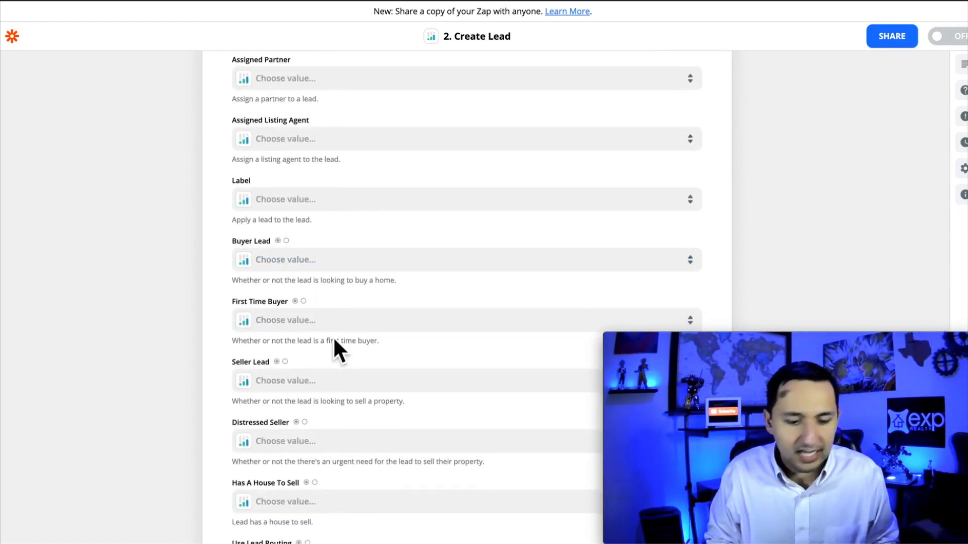
{"action": "scroll", "coordinate": [334, 341], "scroll_direction": "down", "scroll_amount": 1}
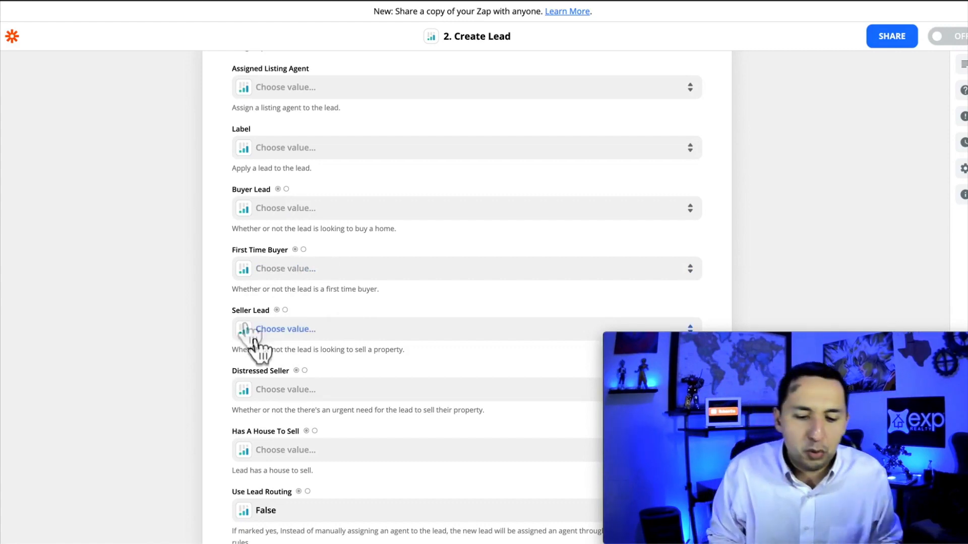
{"action": "scroll", "coordinate": [313, 350], "scroll_direction": "up", "scroll_amount": 4}
{"action": "scroll", "coordinate": [322, 278], "scroll_direction": "up", "scroll_amount": 4}
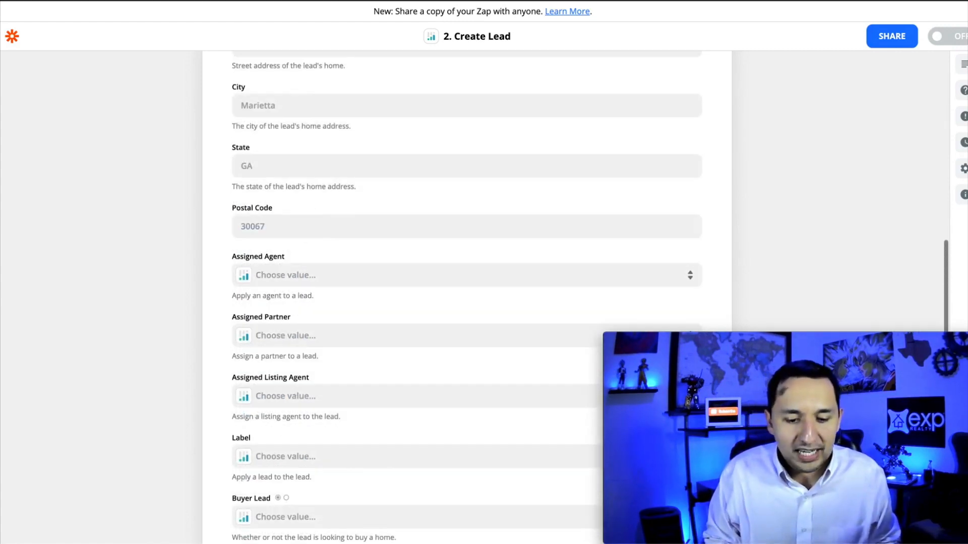
{"action": "scroll", "coordinate": [294, 431], "scroll_direction": "down", "scroll_amount": 9}
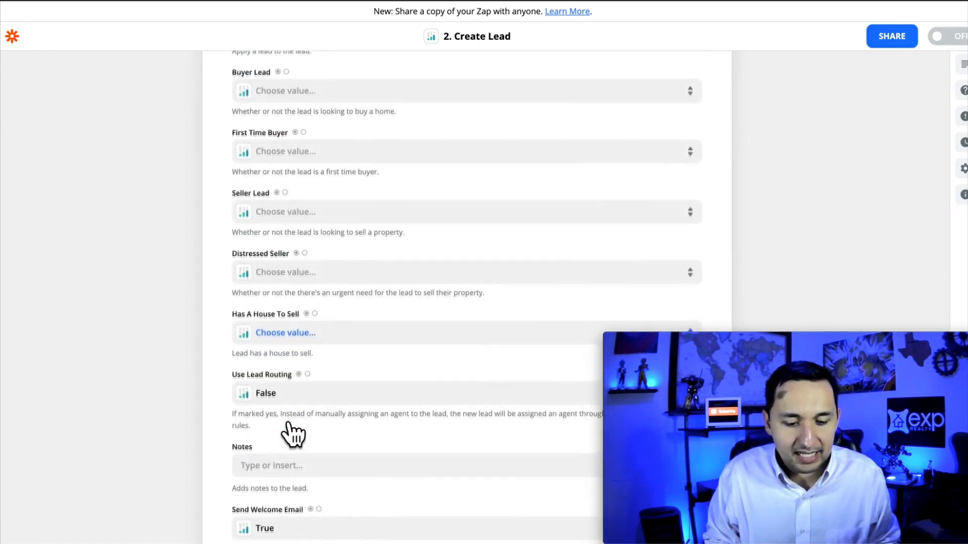
{"action": "scroll", "coordinate": [287, 192], "scroll_direction": "up", "scroll_amount": 5}
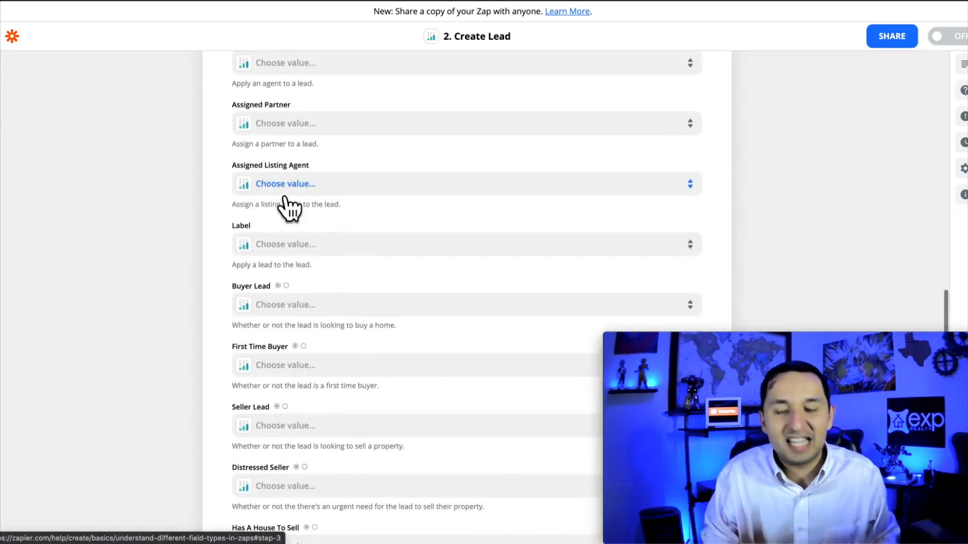
{"action": "scroll", "coordinate": [309, 377], "scroll_direction": "down", "scroll_amount": 5}
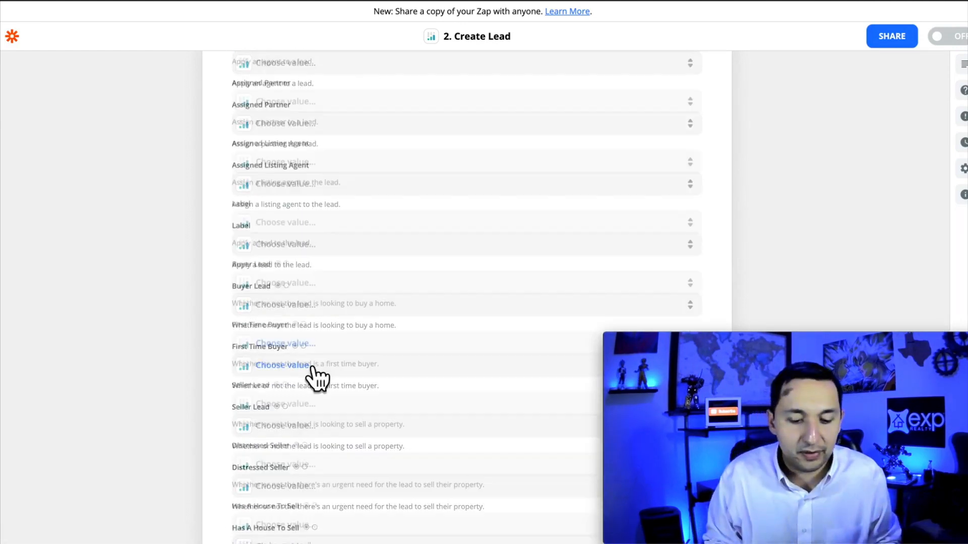
Set Send Welcome Email to False for the CINC lead
{"action": "scroll", "coordinate": [318, 375], "scroll_direction": "down", "scroll_amount": 1}
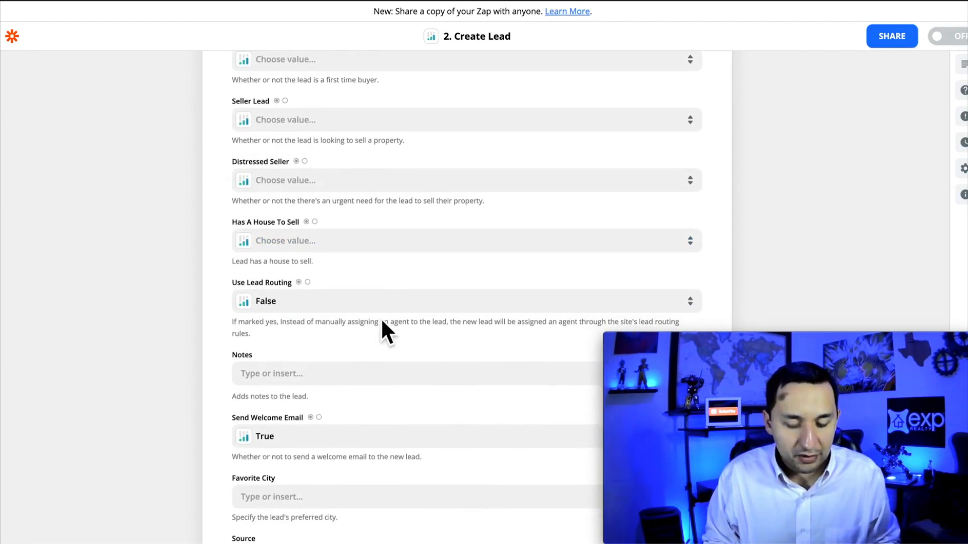
{"action": "scroll", "coordinate": [382, 322], "scroll_direction": "down", "scroll_amount": 1}
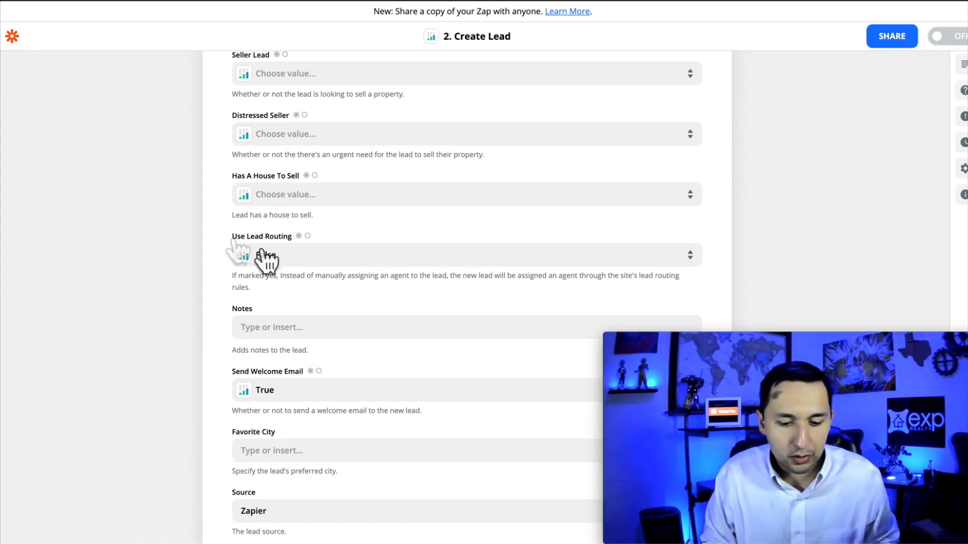
{"action": "scroll", "coordinate": [225, 260], "scroll_direction": "down", "scroll_amount": 1}
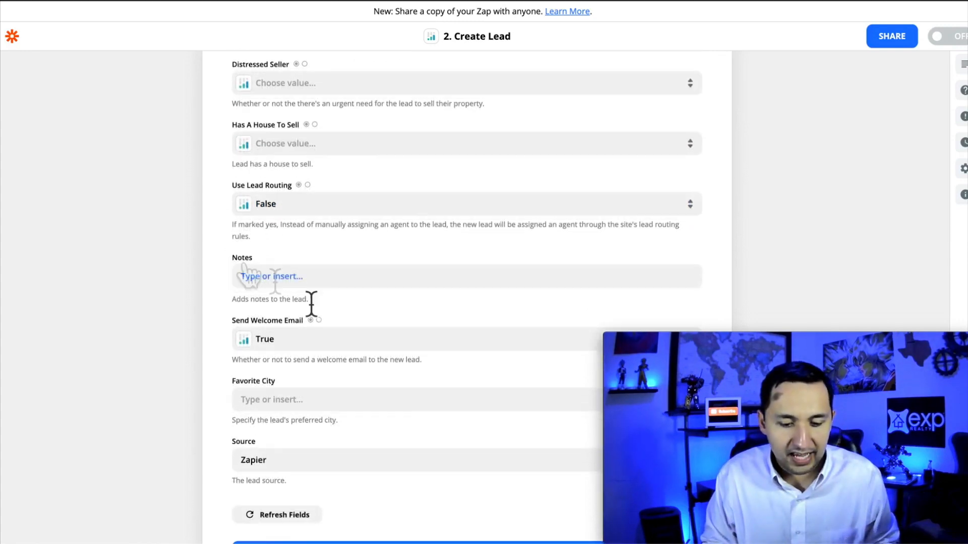
{"action": "left_click", "coordinate": [287, 340]}
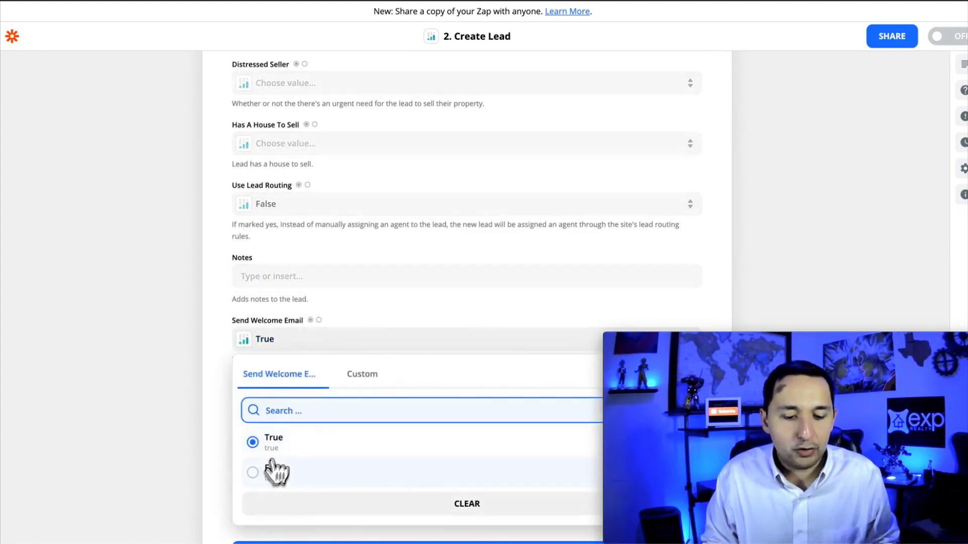
{"action": "left_click", "coordinate": [275, 483]}
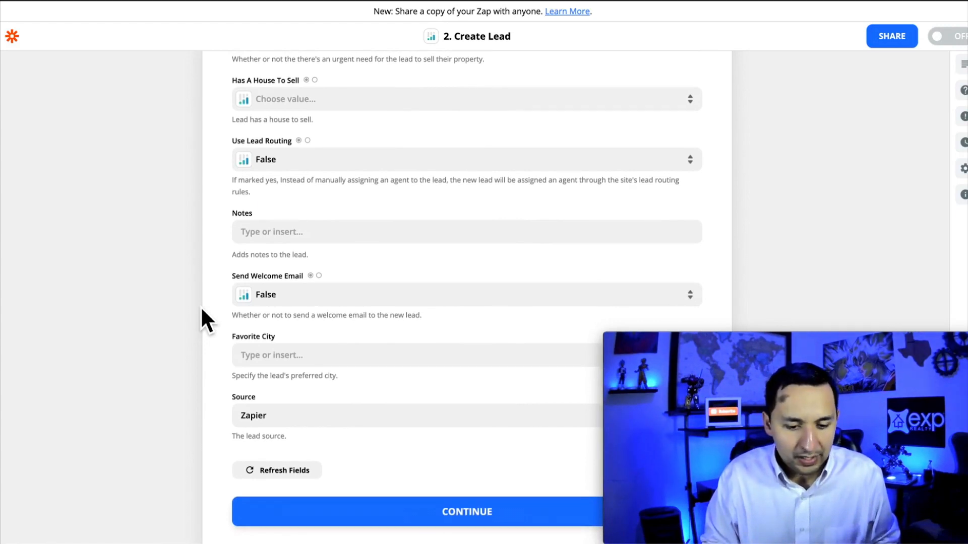
Examine all the Facebook lead data that can be inserted into the Notes field, leaving the field empty
{"action": "left_click", "coordinate": [264, 244]}
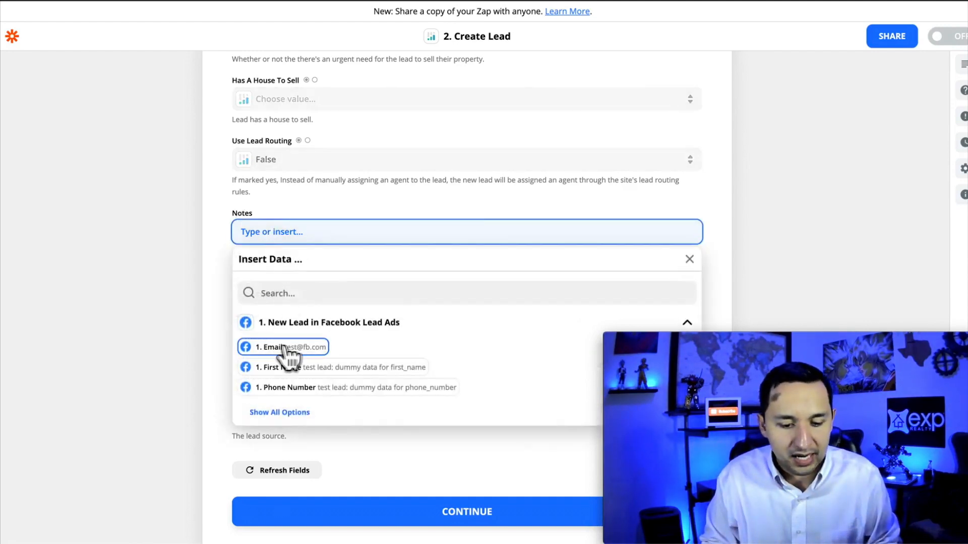
{"action": "left_click", "coordinate": [281, 415]}
{"action": "scroll", "coordinate": [357, 401], "scroll_direction": "down", "scroll_amount": 2}
{"action": "scroll", "coordinate": [357, 406], "scroll_direction": "down", "scroll_amount": 2}
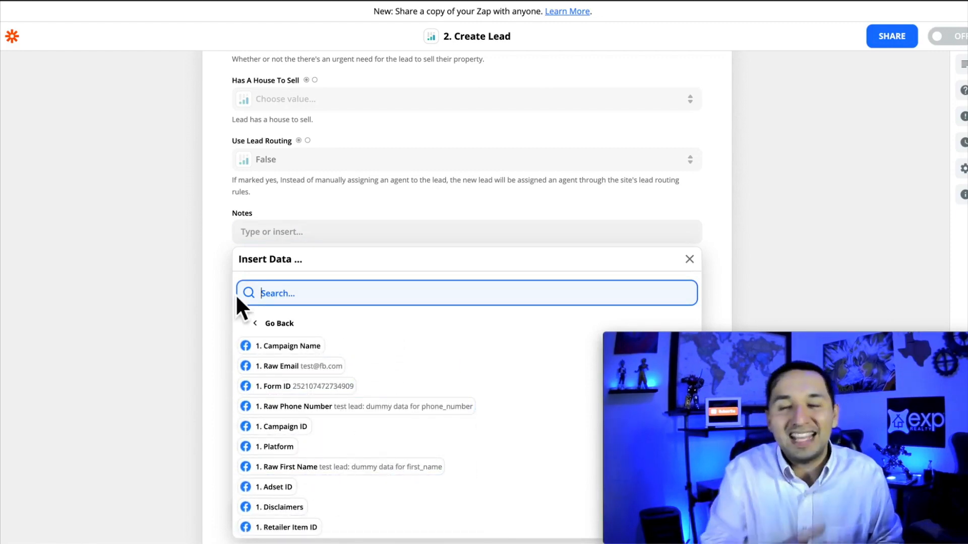
{"action": "left_click", "coordinate": [205, 248]}
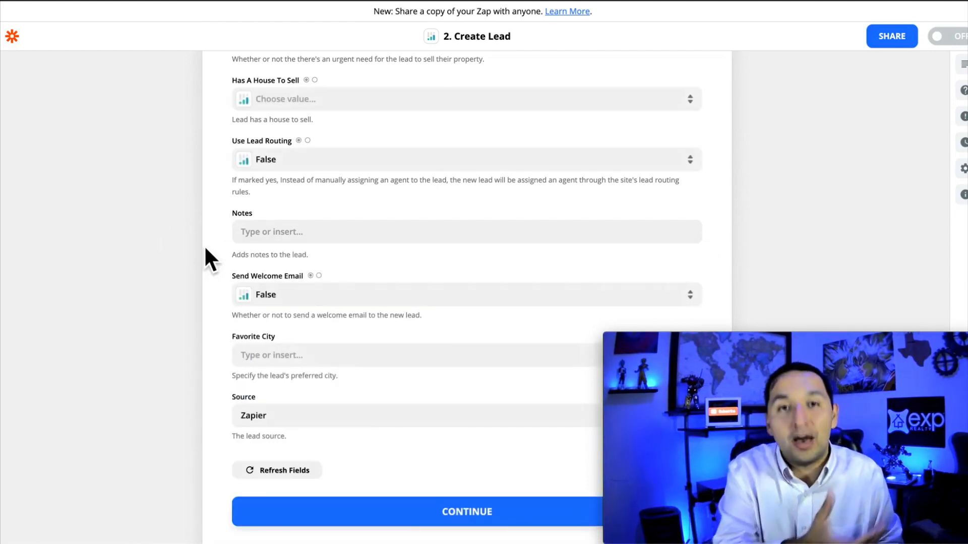
Recheck the customized CINC lead fields and continue to the Send Data test
{"action": "scroll", "coordinate": [205, 248], "scroll_direction": "down", "scroll_amount": 1}
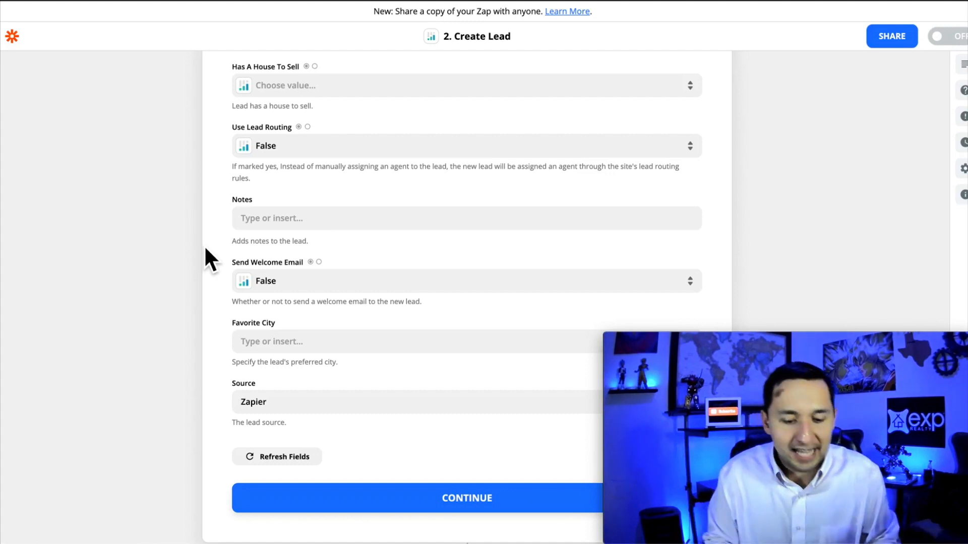
{"action": "scroll", "coordinate": [236, 332], "scroll_direction": "up", "scroll_amount": 2}
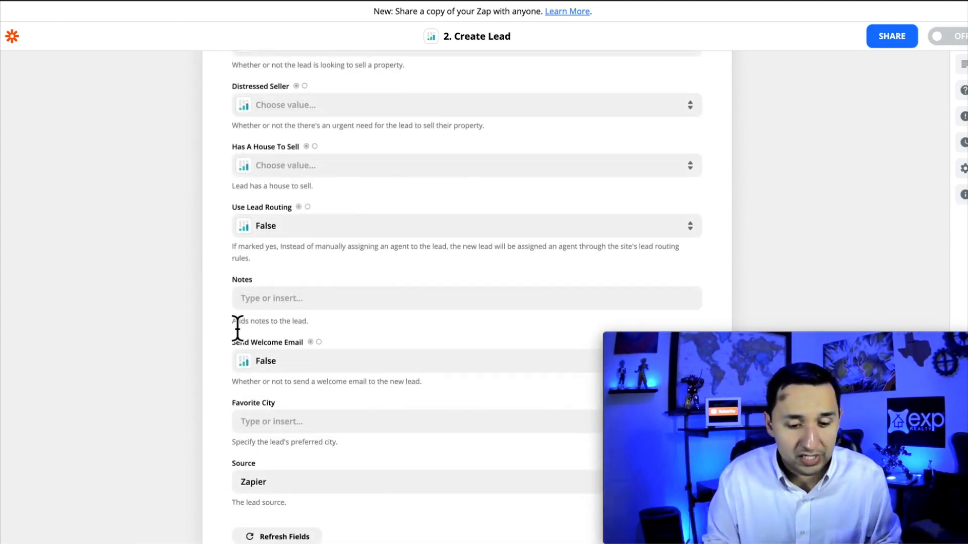
{"action": "scroll", "coordinate": [238, 329], "scroll_direction": "up", "scroll_amount": 2}
{"action": "scroll", "coordinate": [238, 328], "scroll_direction": "up", "scroll_amount": 2}
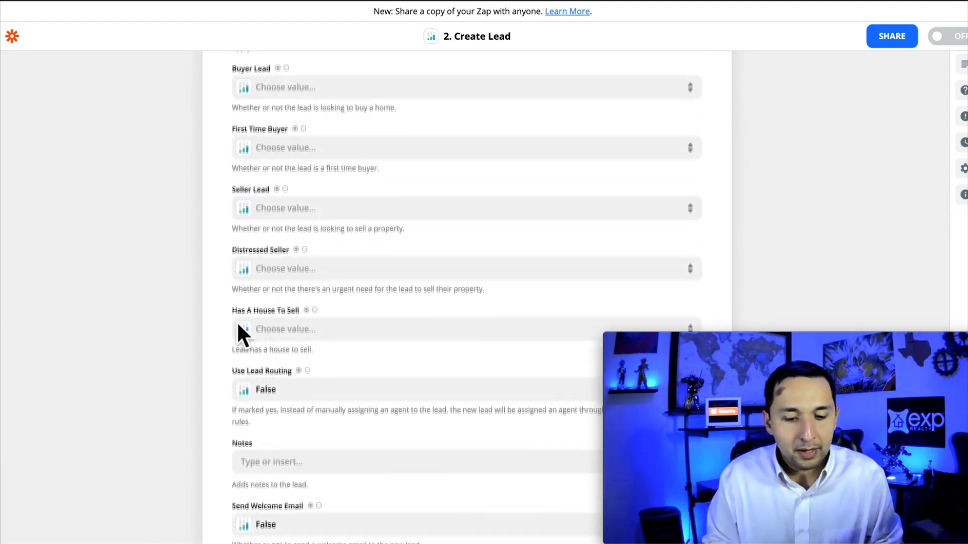
{"action": "scroll", "coordinate": [350, 292], "scroll_direction": "up", "scroll_amount": 5}
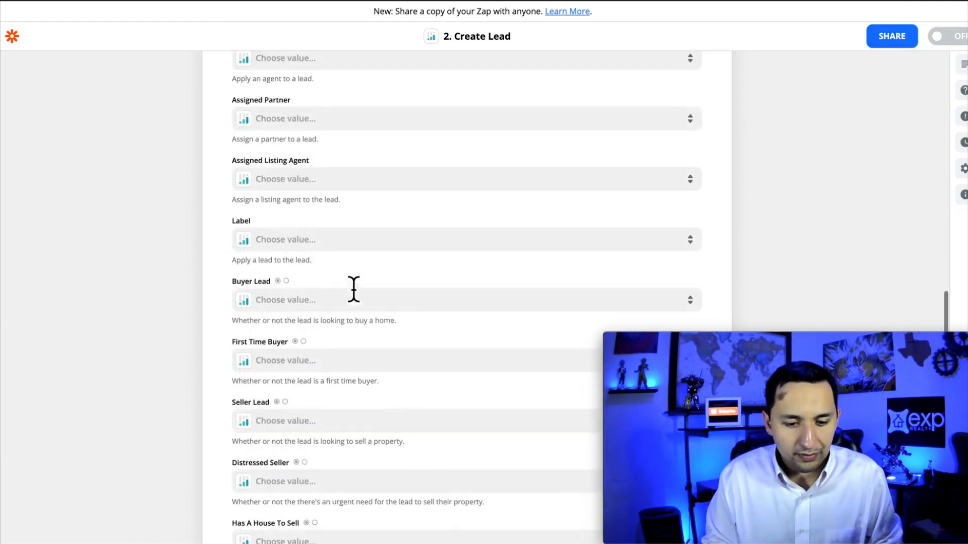
{"action": "scroll", "coordinate": [351, 291], "scroll_direction": "up", "scroll_amount": 10}
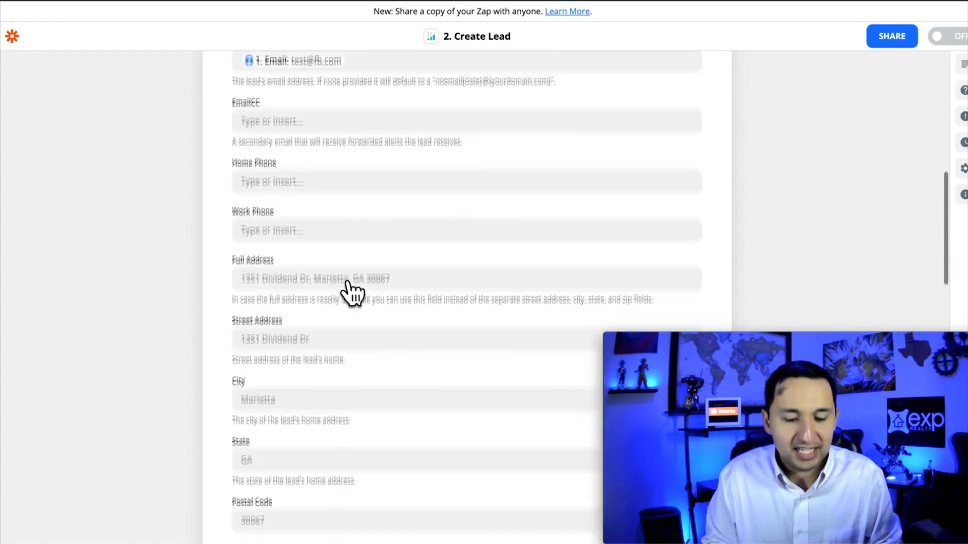
{"action": "scroll", "coordinate": [353, 283], "scroll_direction": "up", "scroll_amount": 3}
{"action": "scroll", "coordinate": [353, 284], "scroll_direction": "down", "scroll_amount": 20}
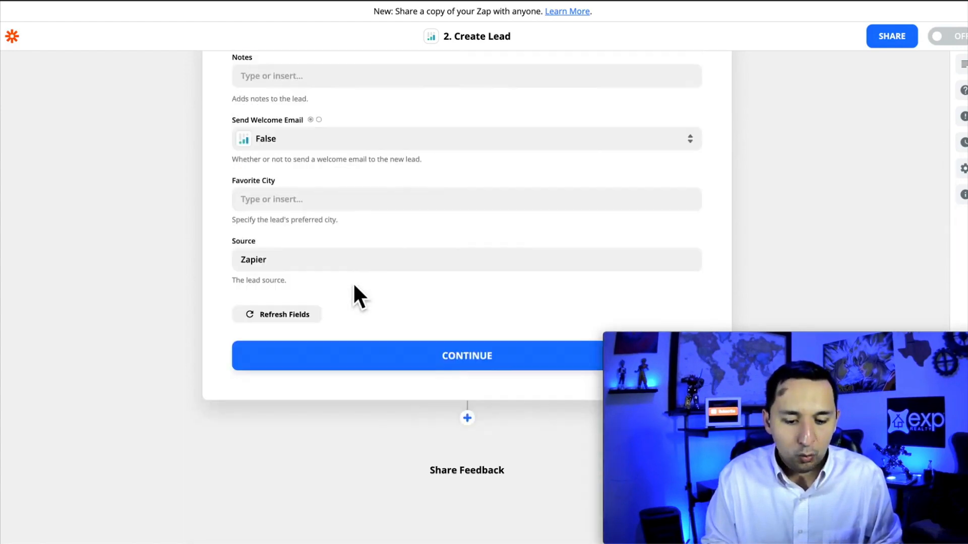
{"action": "left_click", "coordinate": [428, 368]}
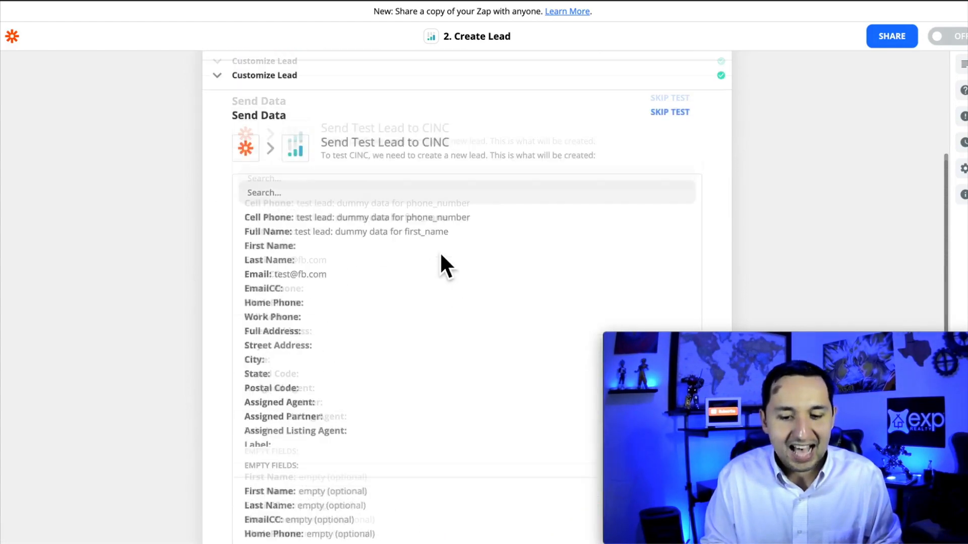
Try to send the test lead with the mapped Facebook lead data to CINC
{"action": "scroll", "coordinate": [459, 394], "scroll_direction": "down", "scroll_amount": 10}
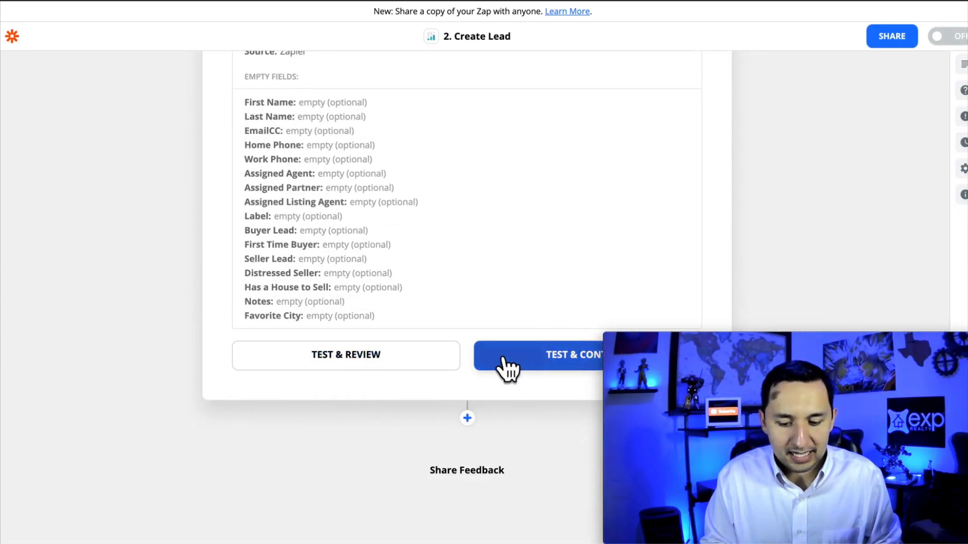
{"action": "left_click", "coordinate": [507, 359]}
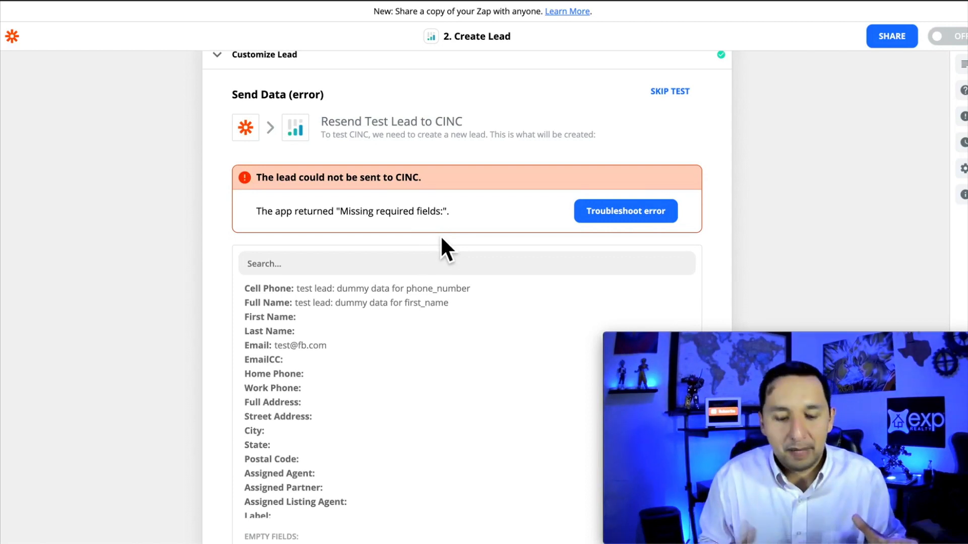
Examine the CINC test error alongside the filled and empty lead fields of the Send Data test
{"action": "scroll", "coordinate": [326, 399], "scroll_direction": "down", "scroll_amount": 1}
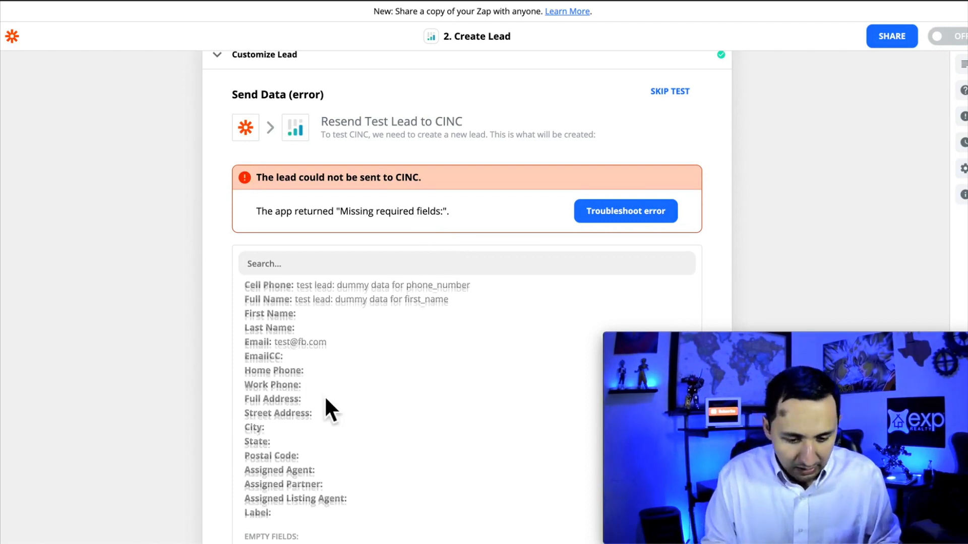
{"action": "scroll", "coordinate": [326, 407], "scroll_direction": "up", "scroll_amount": 2}
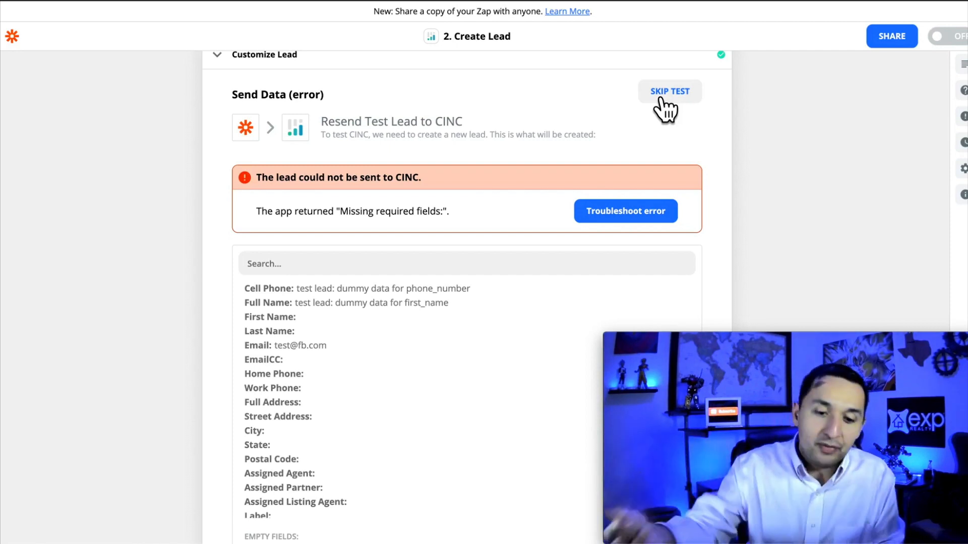
{"action": "scroll", "coordinate": [461, 168], "scroll_direction": "up", "scroll_amount": 5}
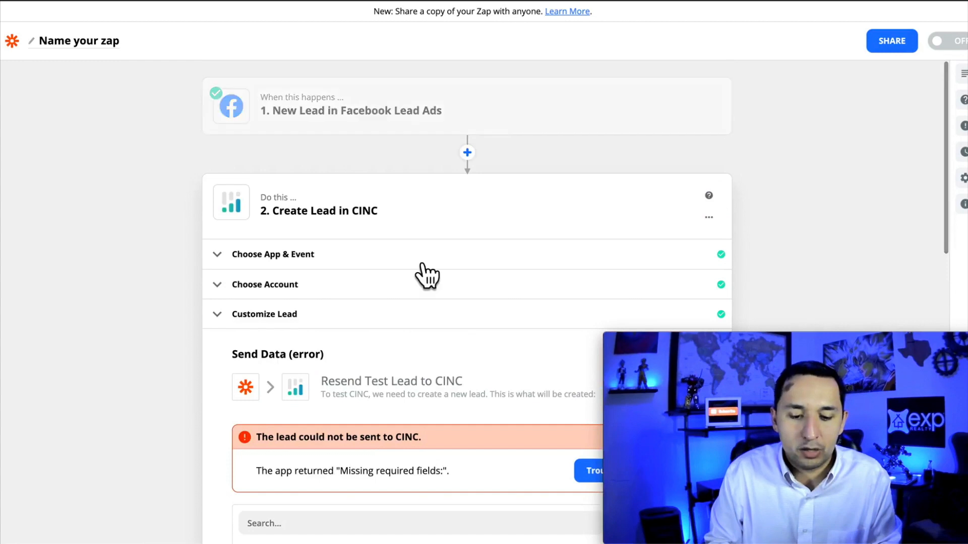
{"action": "scroll", "coordinate": [425, 273], "scroll_direction": "down", "scroll_amount": 8}
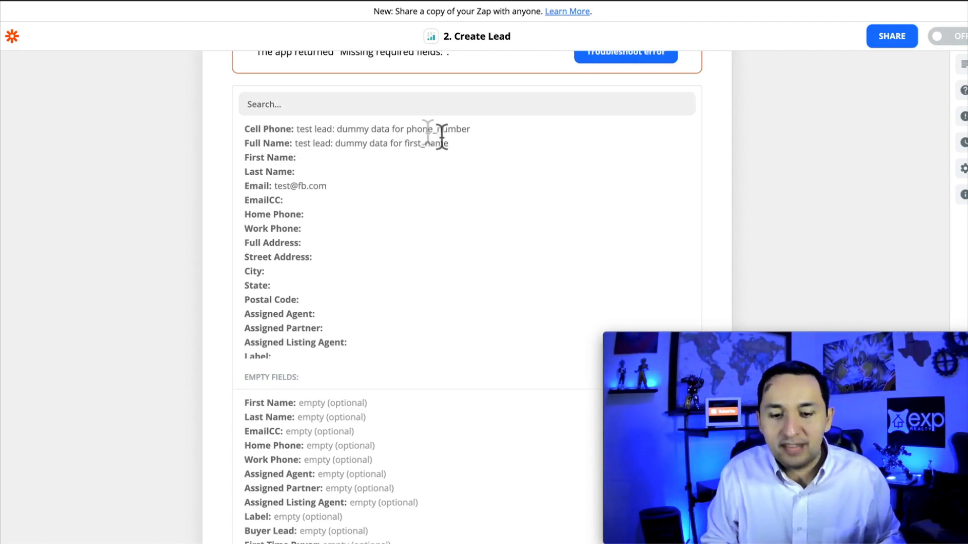
{"action": "scroll", "coordinate": [540, 152], "scroll_direction": "up", "scroll_amount": 3}
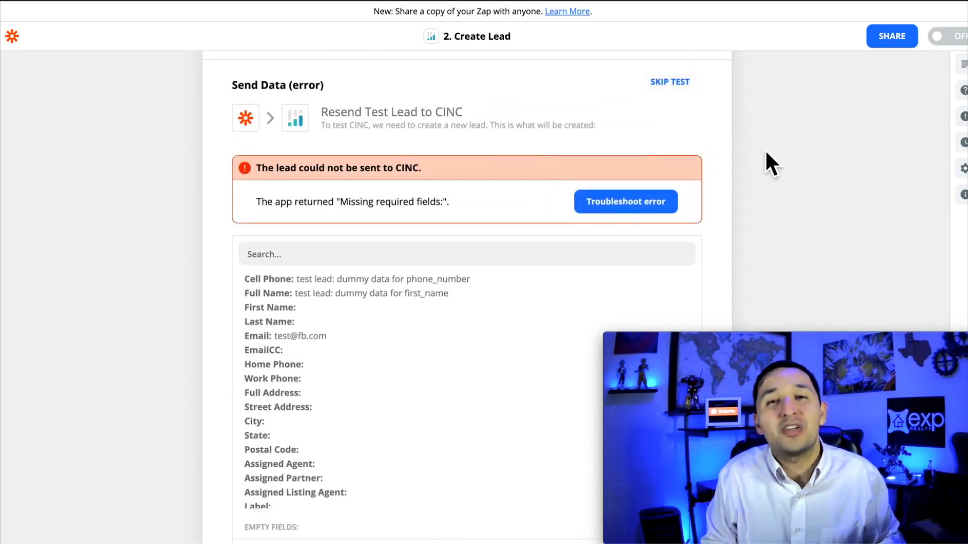
{"action": "scroll", "coordinate": [766, 152], "scroll_direction": "down", "scroll_amount": 1}
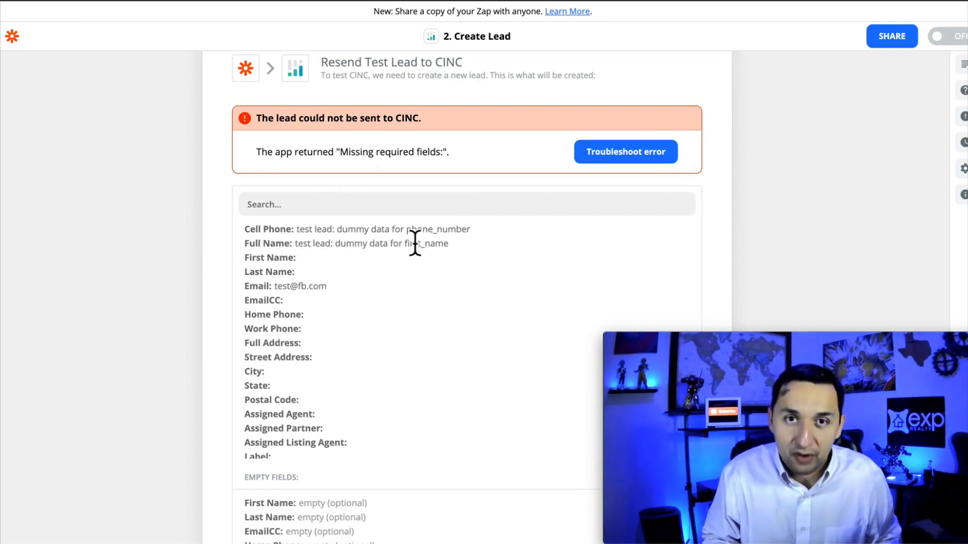
{"action": "scroll", "coordinate": [414, 243], "scroll_direction": "up", "scroll_amount": 5}
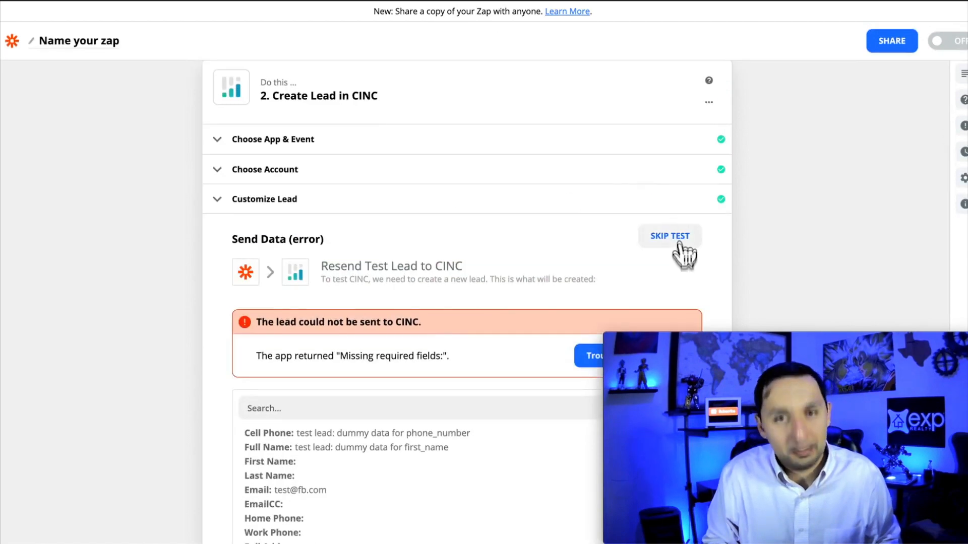
{"action": "scroll", "coordinate": [684, 252], "scroll_direction": "down", "scroll_amount": 2}
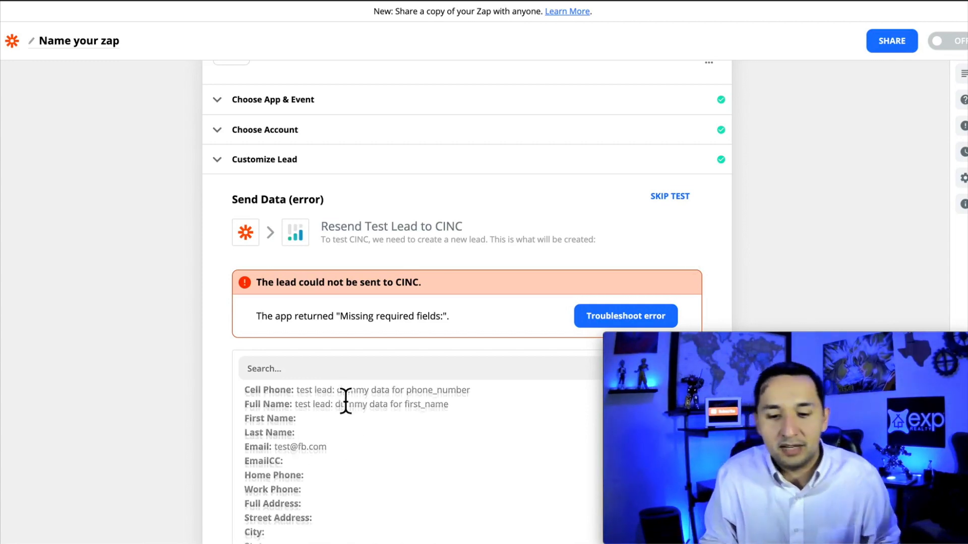
{"action": "scroll", "coordinate": [346, 401], "scroll_direction": "down", "scroll_amount": 3}
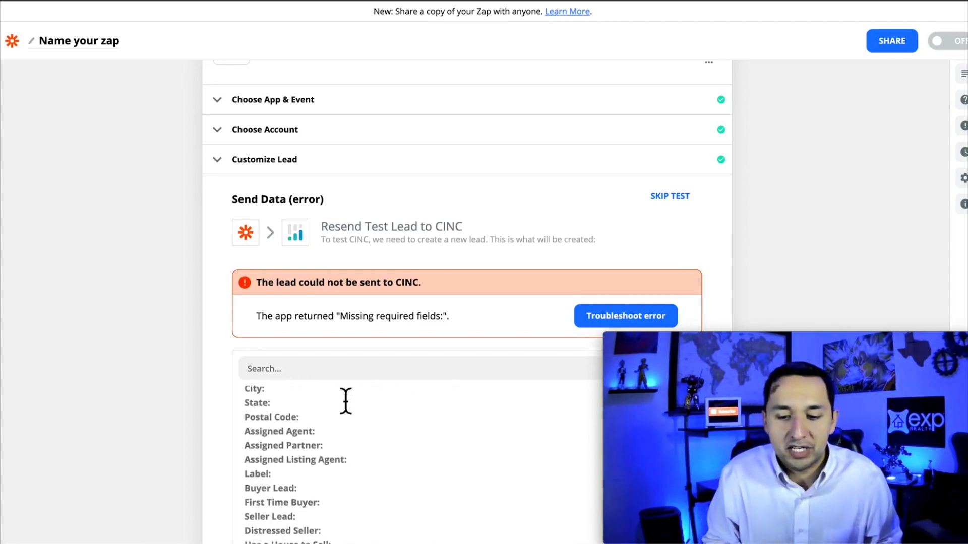
Skip the Send Data test for the Create Lead in CINC action and return to the start of the Zap
{"action": "left_click", "coordinate": [674, 198]}
{"action": "scroll", "coordinate": [787, 240], "scroll_direction": "down", "scroll_amount": 5}
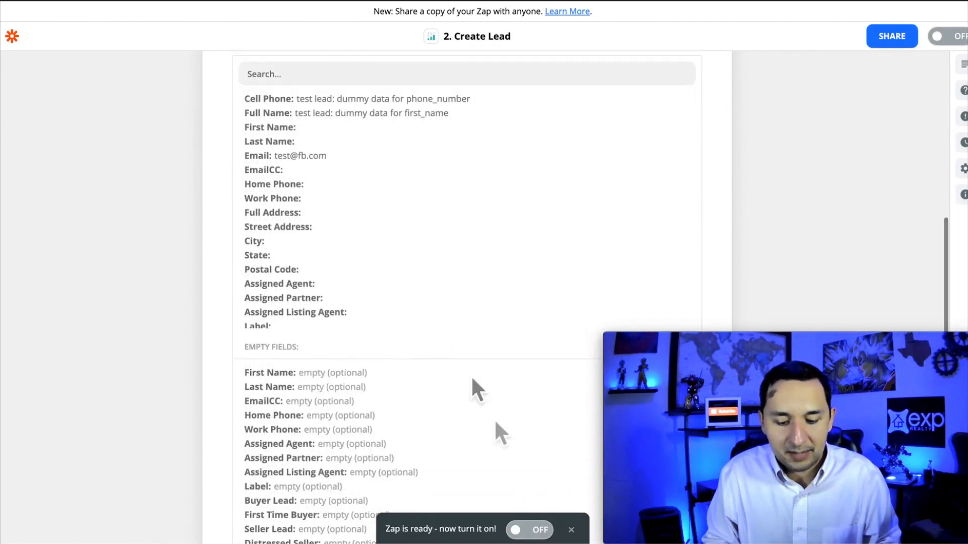
{"action": "scroll", "coordinate": [194, 240], "scroll_direction": "up", "scroll_amount": 8}
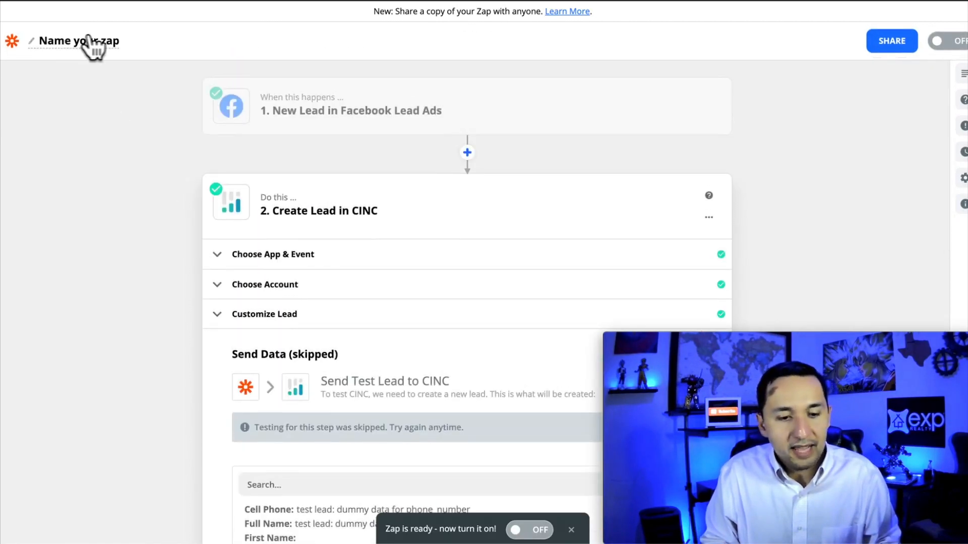